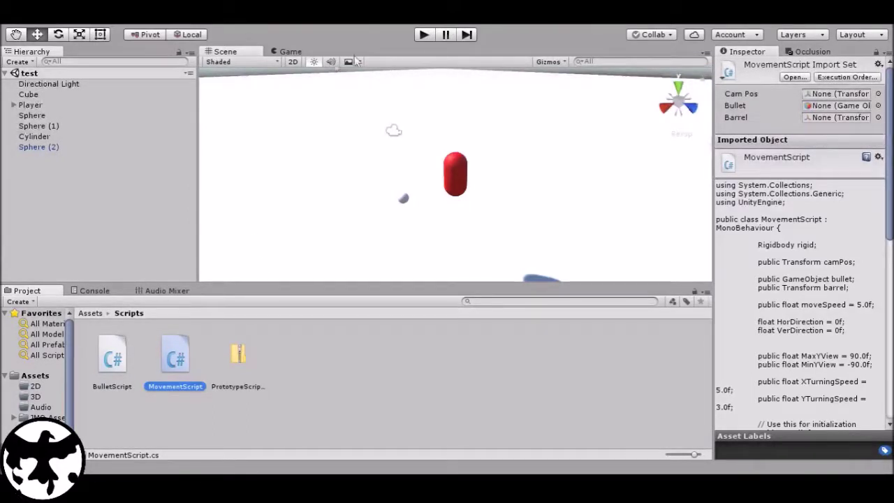
Play-test the scene by moving the player around and firing bullets in several directions, and end the test
left_click(424, 34)
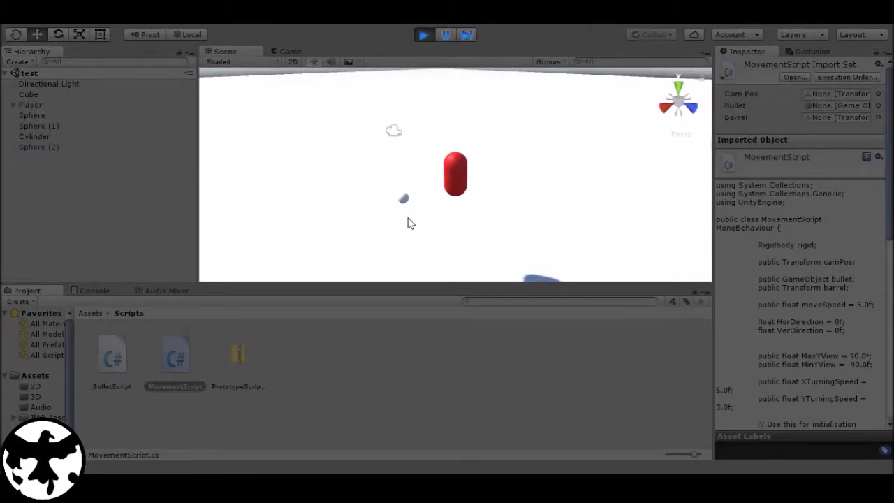
key("w")
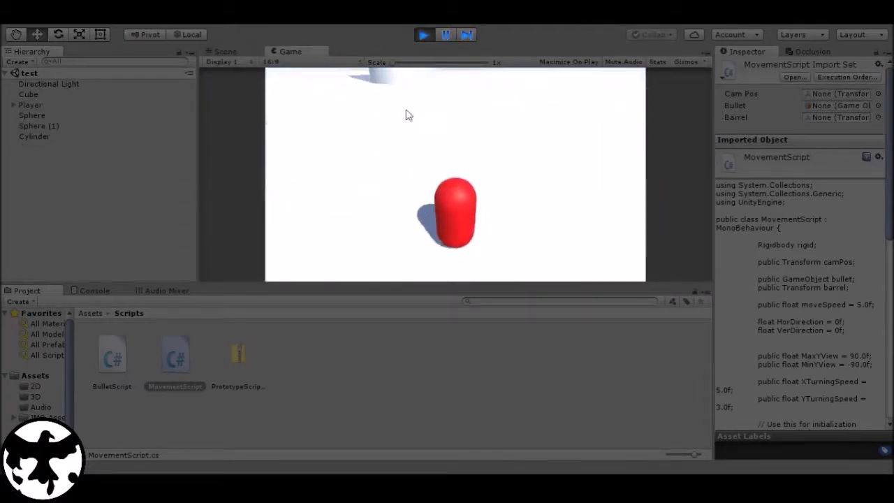
left_click(327, 246)
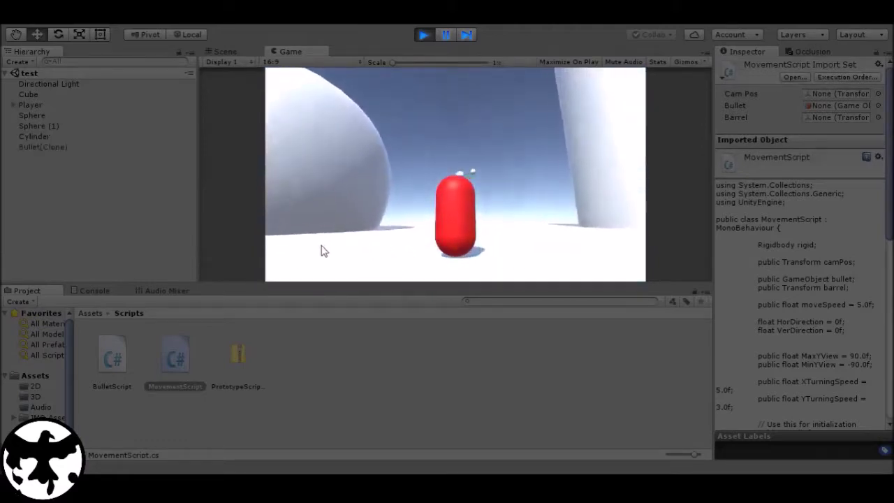
left_click(310, 255)
left_click(363, 246)
left_click(346, 239)
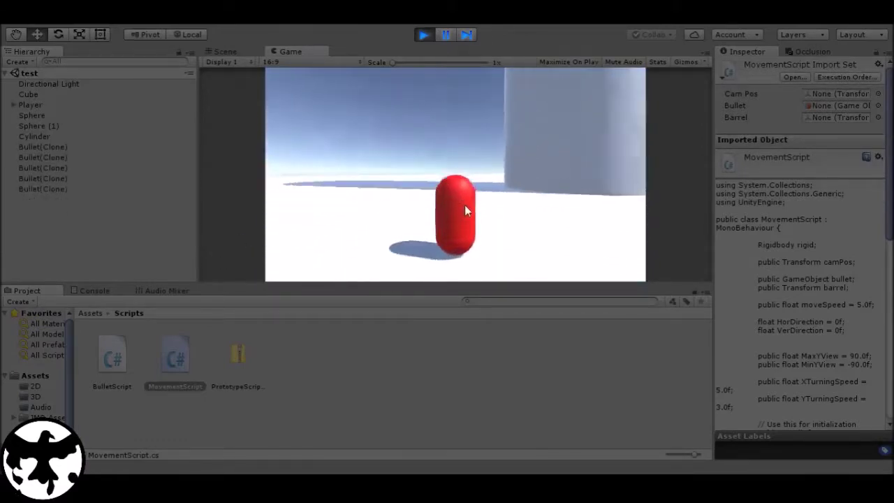
left_click(426, 245)
left_click(393, 235)
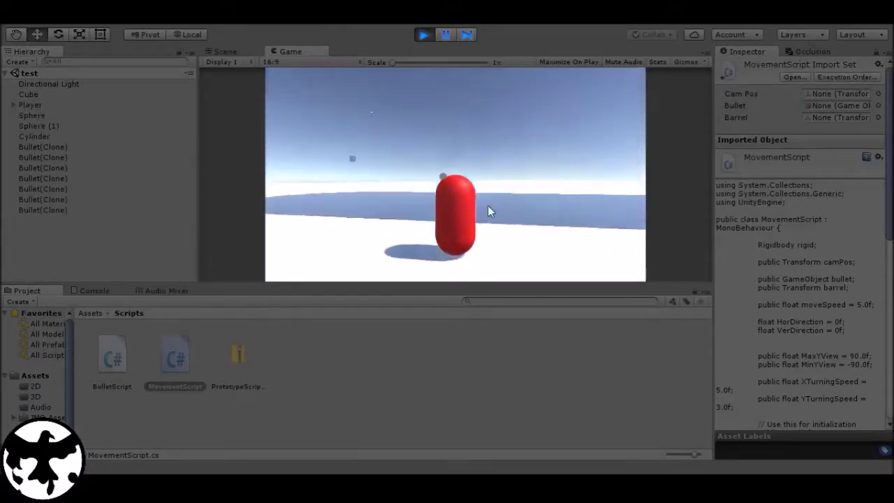
left_click(486, 231)
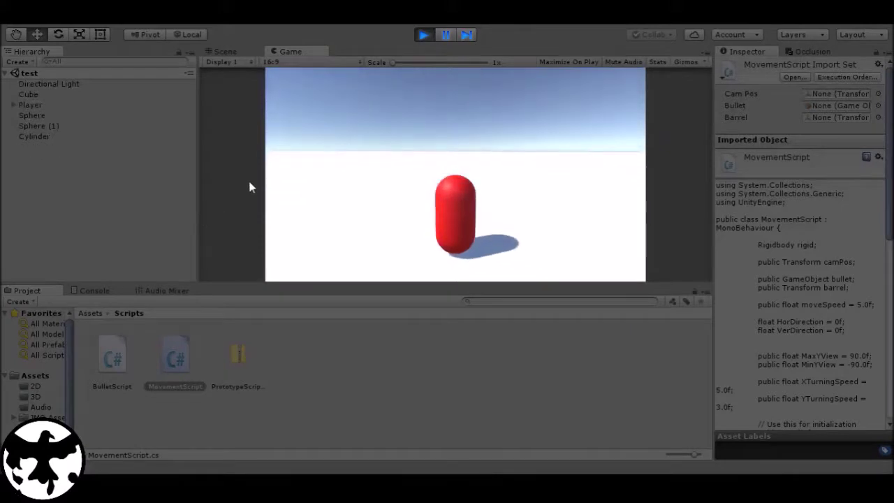
left_click(393, 173)
left_click(407, 212)
left_click(519, 226)
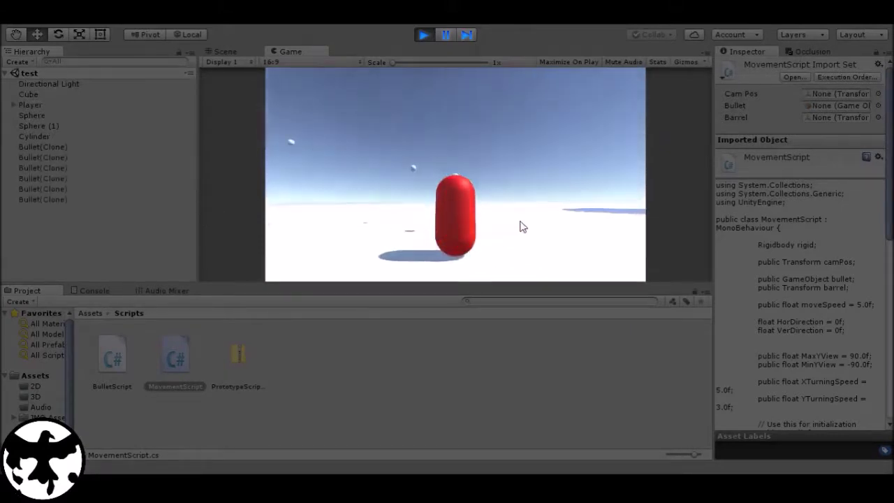
left_click(566, 221)
left_click(584, 222)
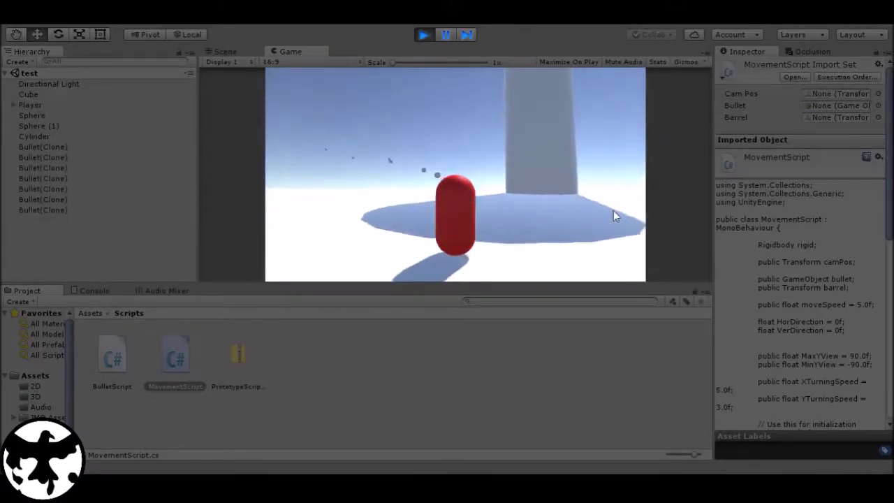
left_click(624, 207)
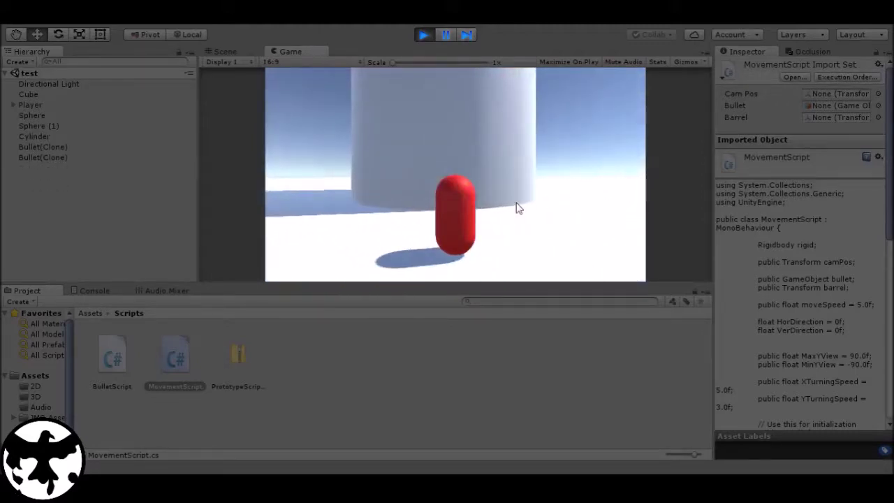
left_click(424, 31)
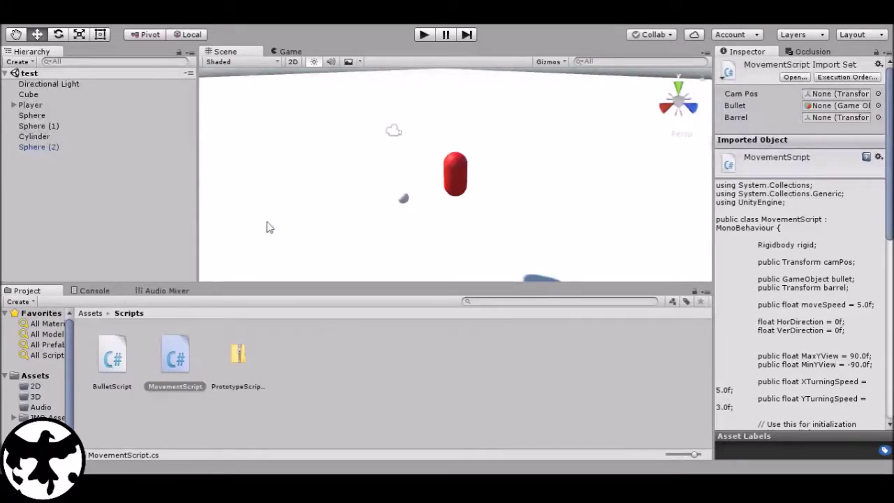
Add a Particle System to the scene near the player and raise it to a Y position of 8.46
scroll(419, 133, "down", 5)
middle_click_drag(577, 194, 469, 186)
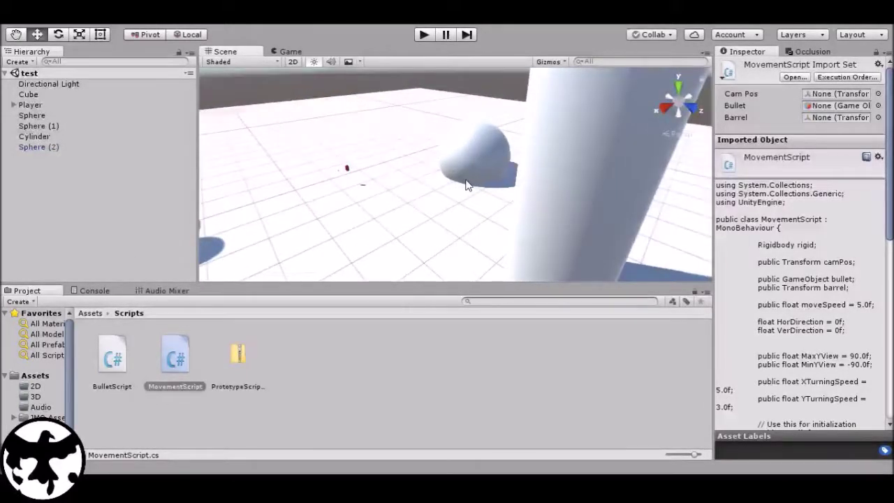
middle_click_drag(340, 158, 467, 192)
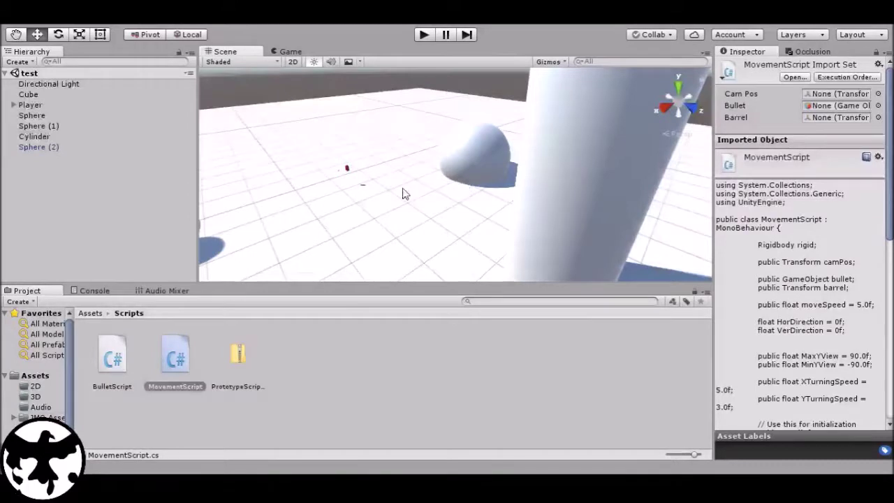
scroll(466, 192, "up", 5)
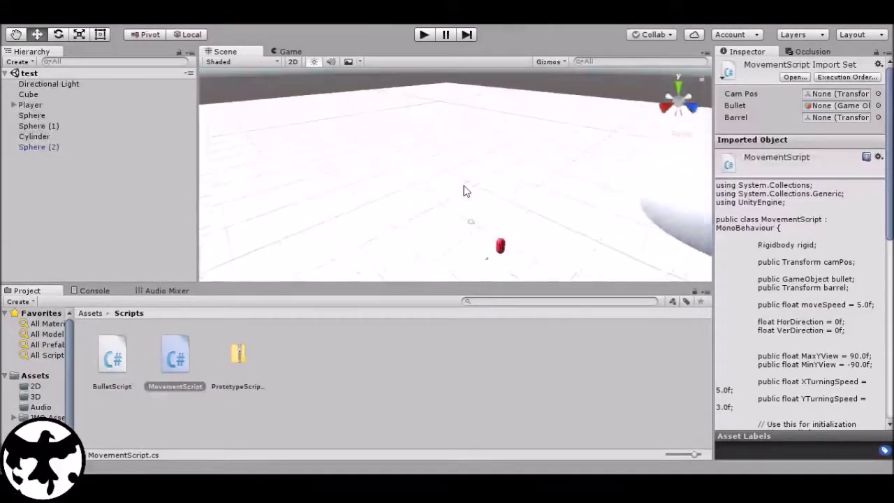
left_click(289, 61)
left_click(289, 62)
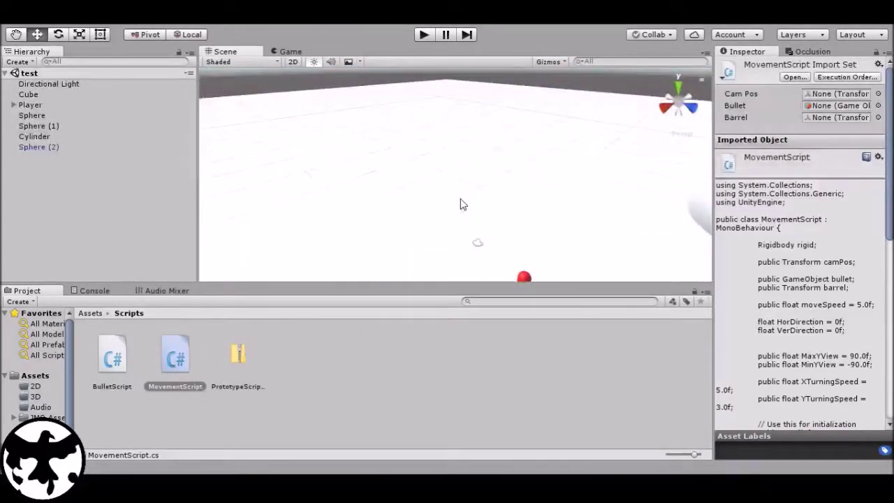
right_click_drag(459, 219, 294, 135)
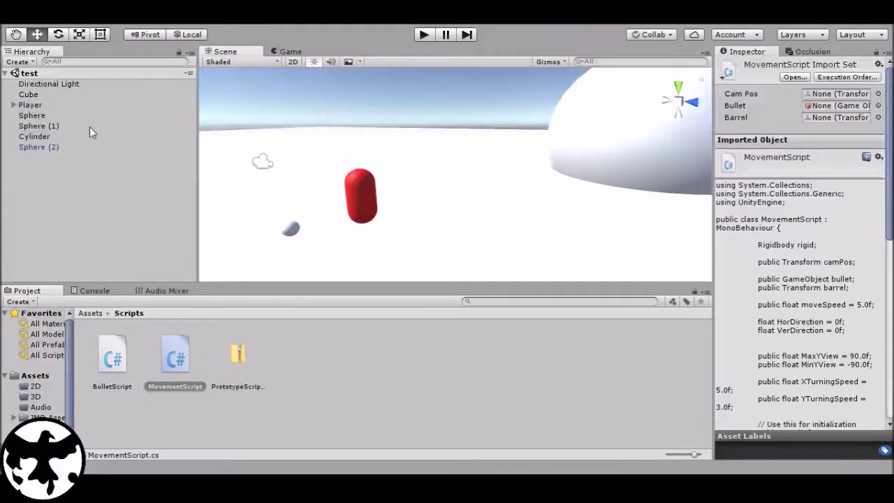
left_click(171, 135)
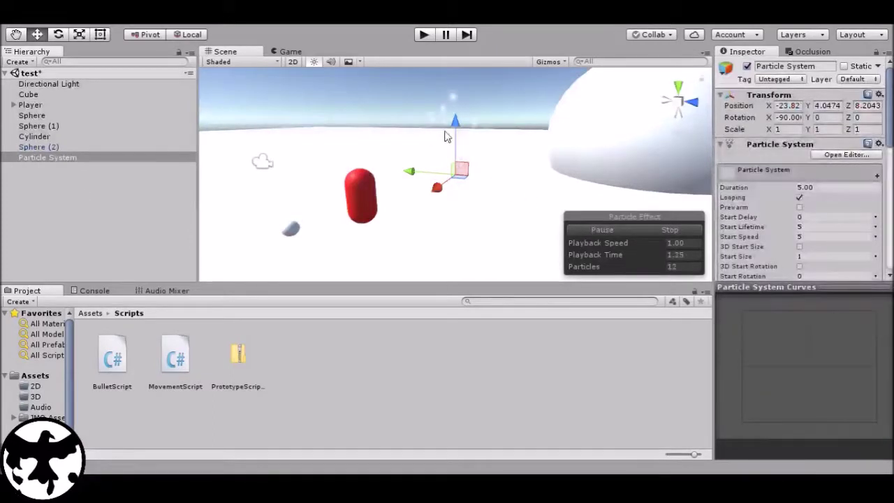
left_click_drag(455, 123, 447, 82)
Examine the default particle effect up close and its main settings, collapsing the particle curves area to show more of them
key("f")
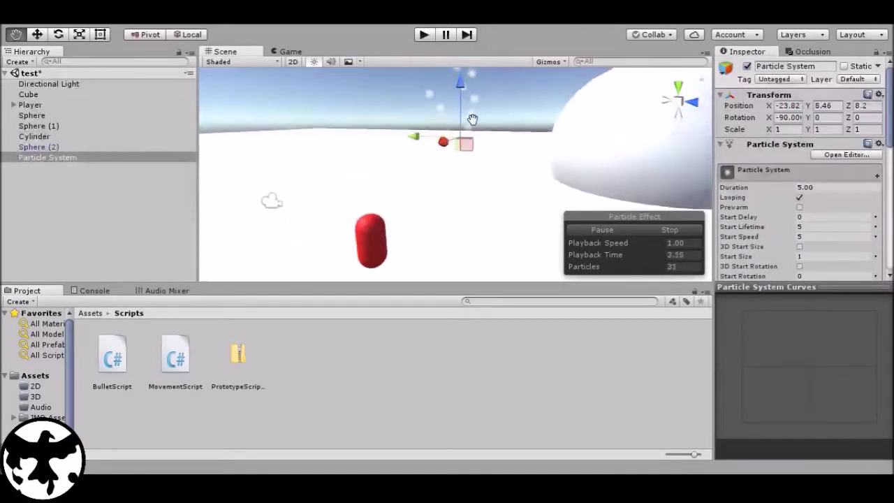
mouse_move(460, 174)
right_mouse_down()
mouse_move(471, 160)
mouse_move(470, 119)
mouse_move(461, 161)
mouse_move(473, 180)
right_mouse_up()
scroll(473, 174, "up", 5)
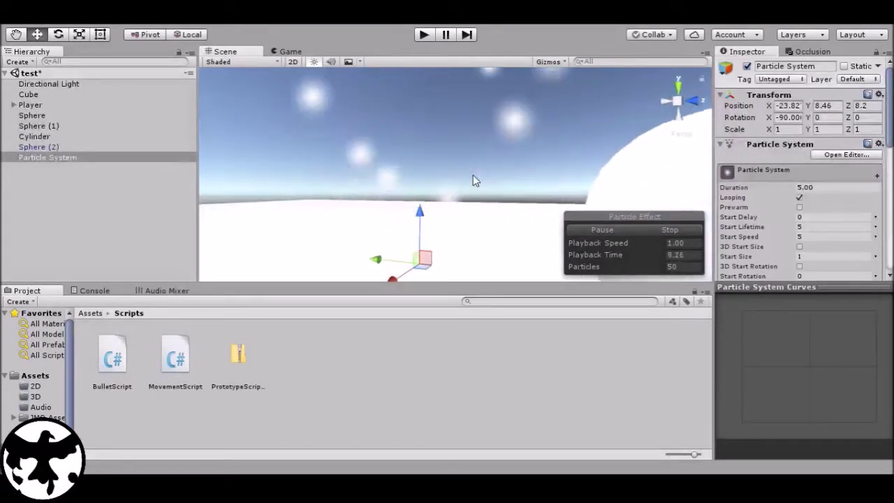
scroll(473, 175, "down", 4)
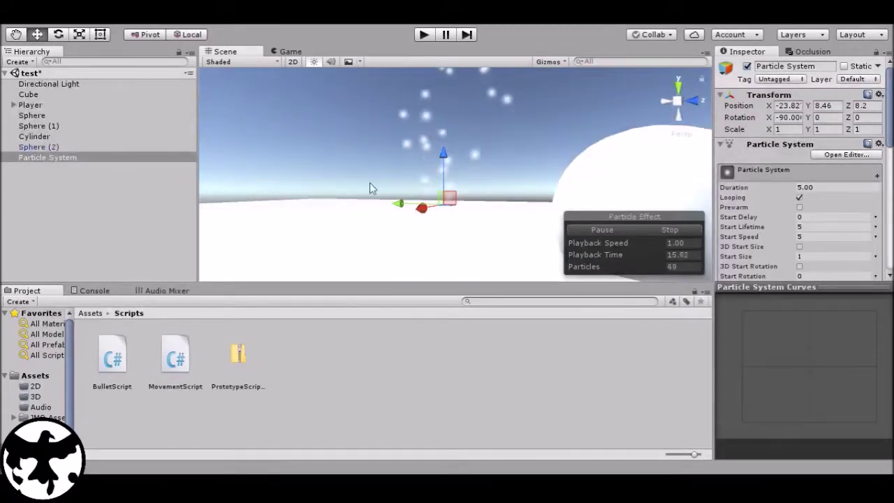
left_click_drag(391, 193, 465, 207, "alt")
scroll(775, 198, "down", 5)
scroll(775, 198, "up", 4)
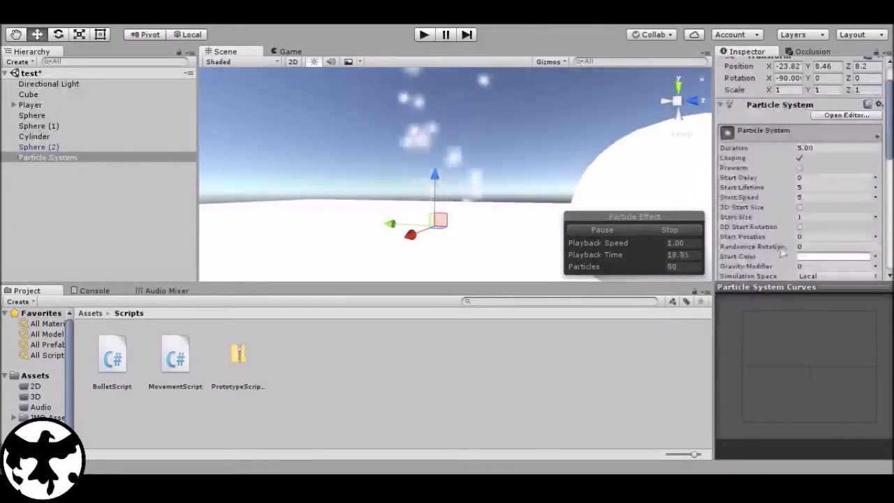
left_click(814, 290)
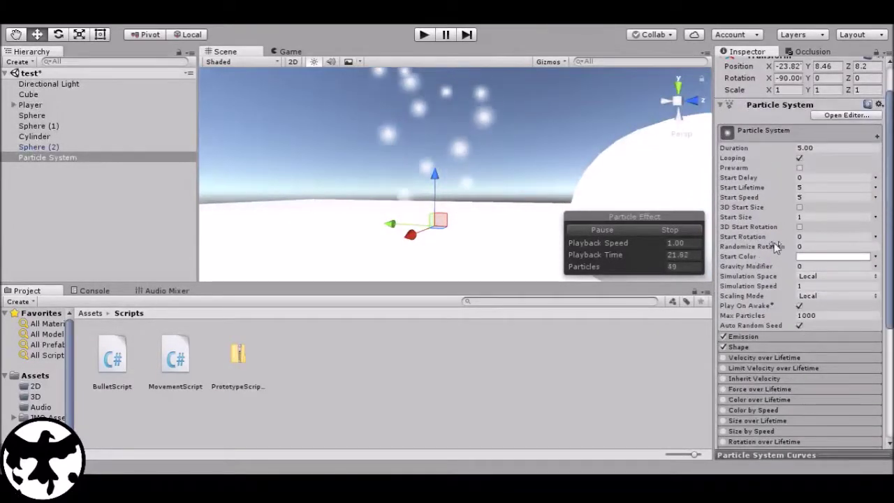
scroll(783, 170, "down", 1)
scroll(783, 171, "up", 3)
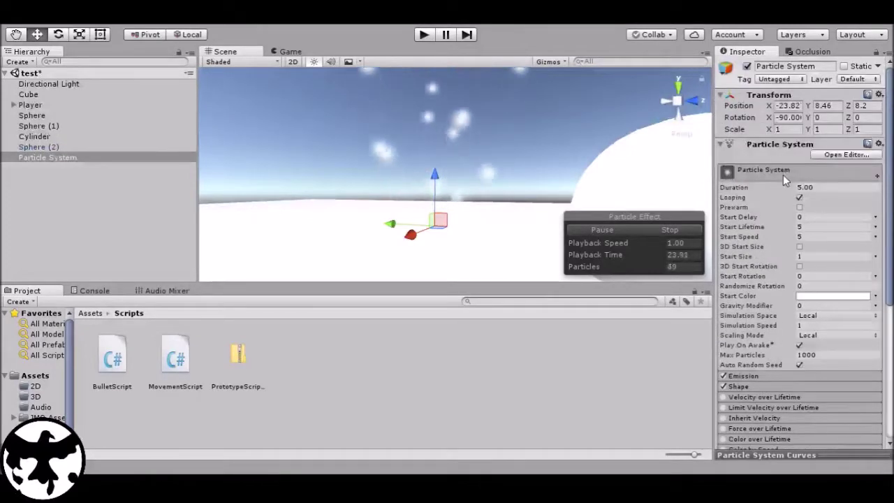
scroll(454, 158, "up", 1)
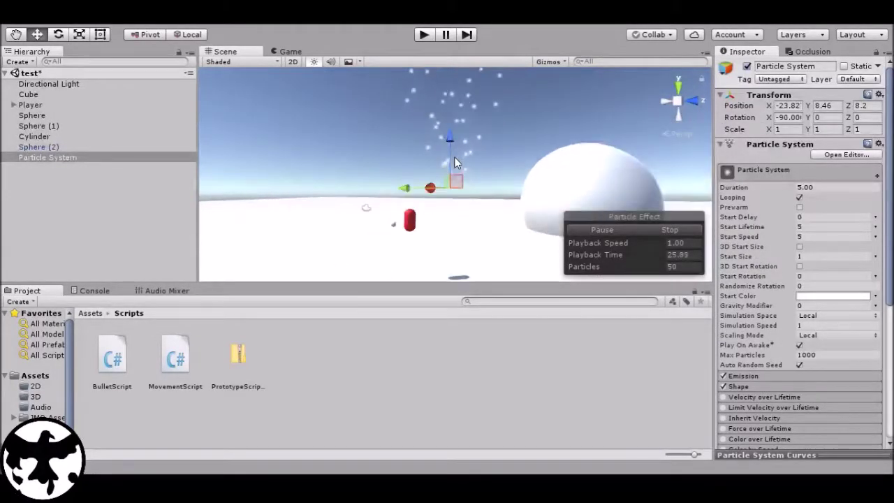
middle_click_drag(456, 162, 477, 130)
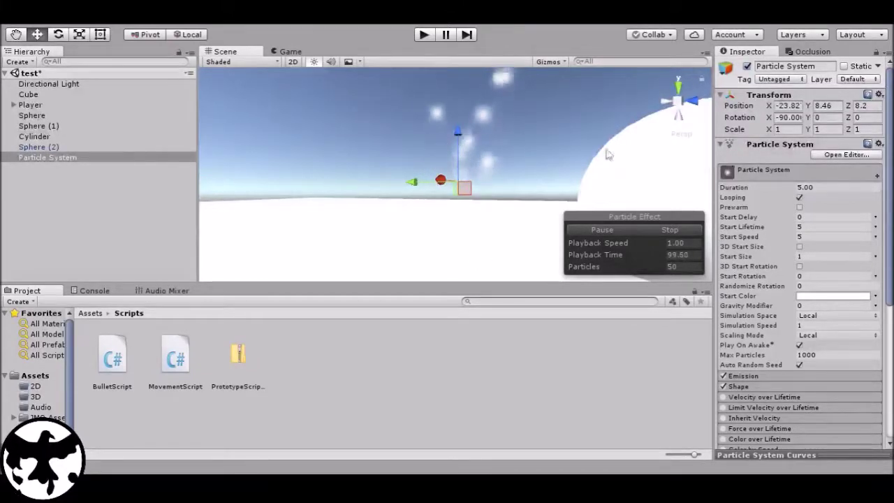
Review the particle system's list of modules and the emitter's placement relative to the player capsule
scroll(810, 303, "down", 3)
scroll(810, 304, "down", 3)
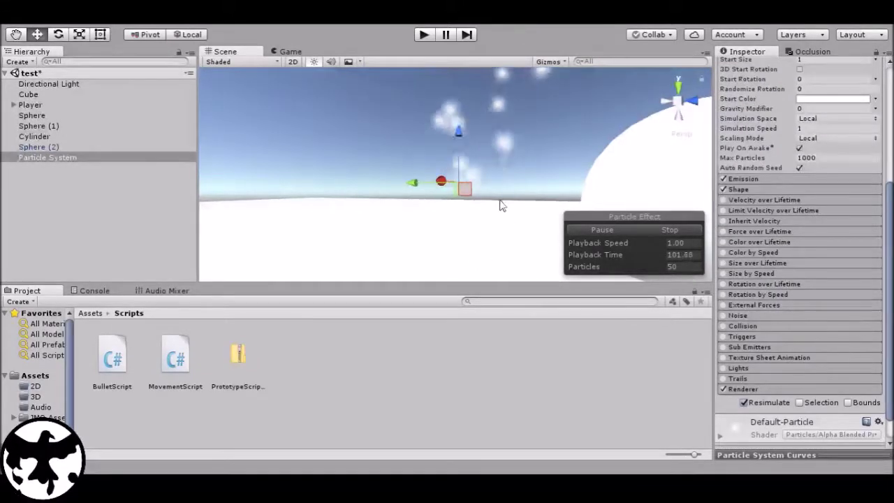
scroll(776, 256, "up", 10)
scroll(499, 177, "down", 5)
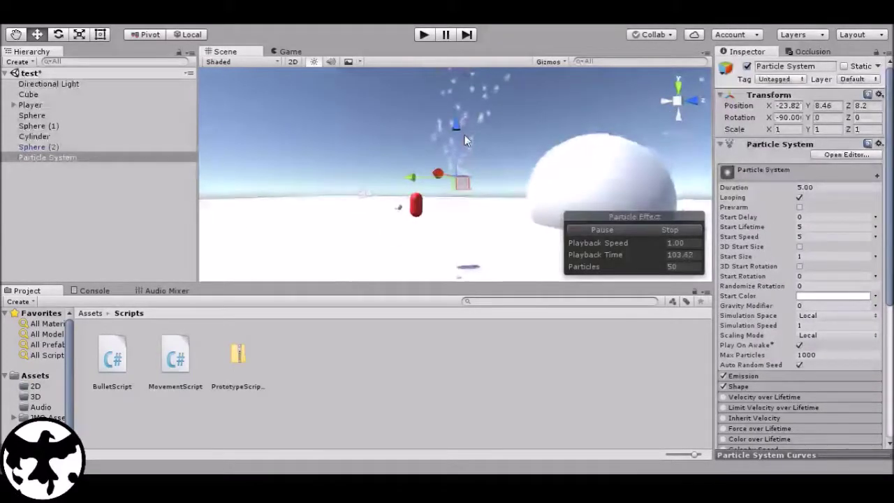
middle_click_drag(447, 180, 355, 200)
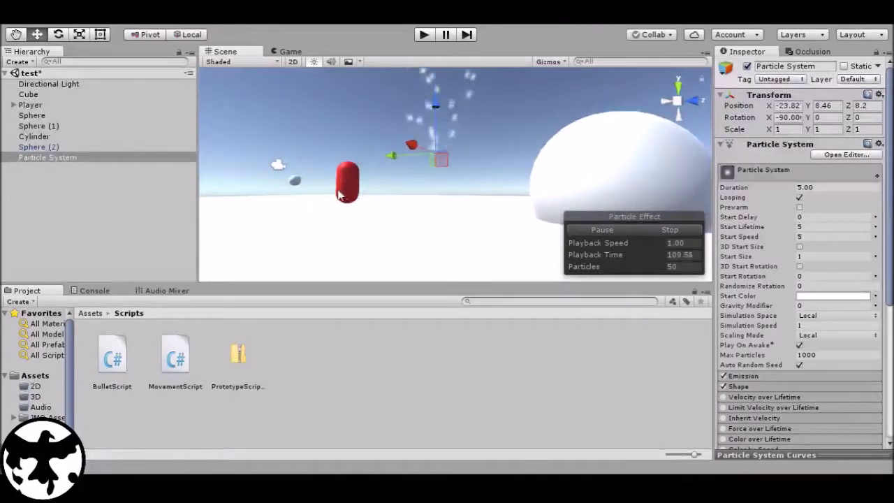
scroll(340, 194, "up", 3)
middle_click_drag(229, 204, 284, 196)
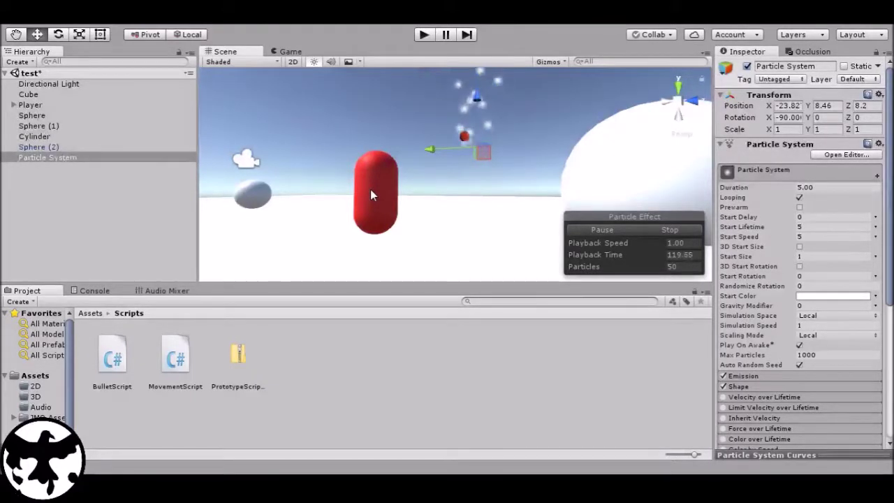
Expand the particle system's Emission module and set Rate over Time to 0
left_click_drag(471, 193, 435, 200, "alt")
left_click(754, 377)
scroll(804, 256, "down", 2)
scroll(804, 256, "down", 5)
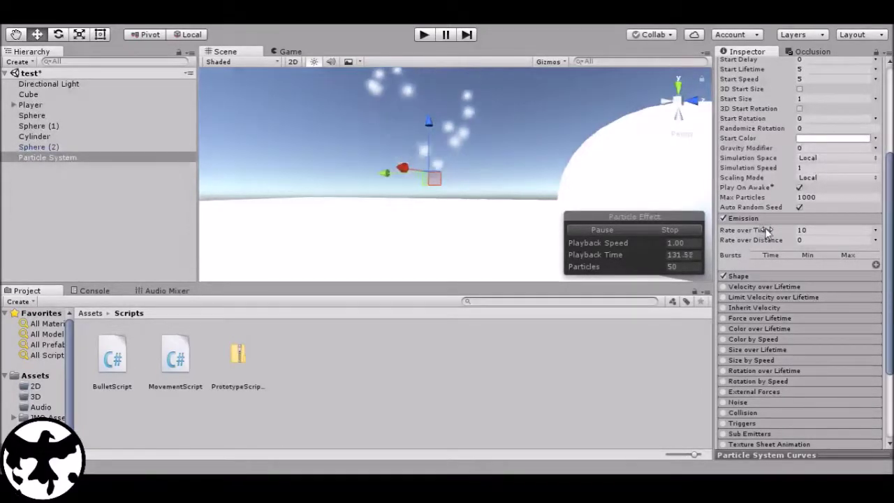
left_click_drag(781, 230, 449, 241)
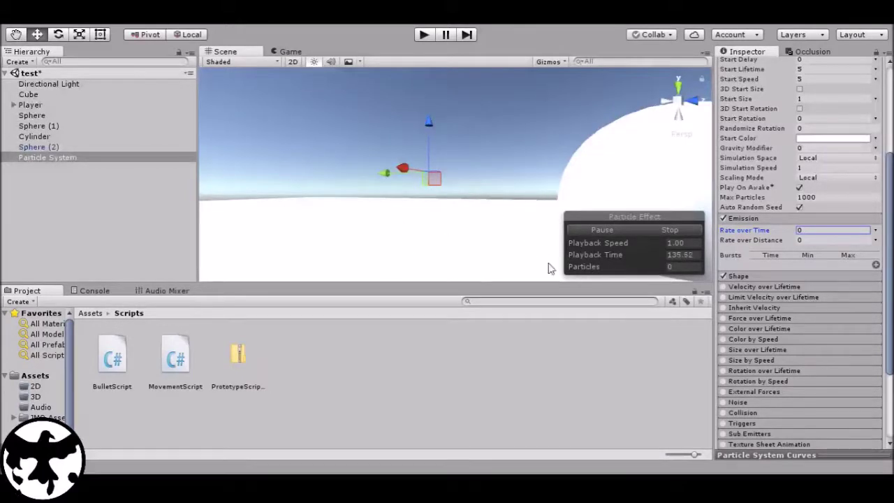
Add an emission burst at time 0.00 with a minimum and maximum of 30 particles
left_click_drag(549, 268, 445, 226, "alt")
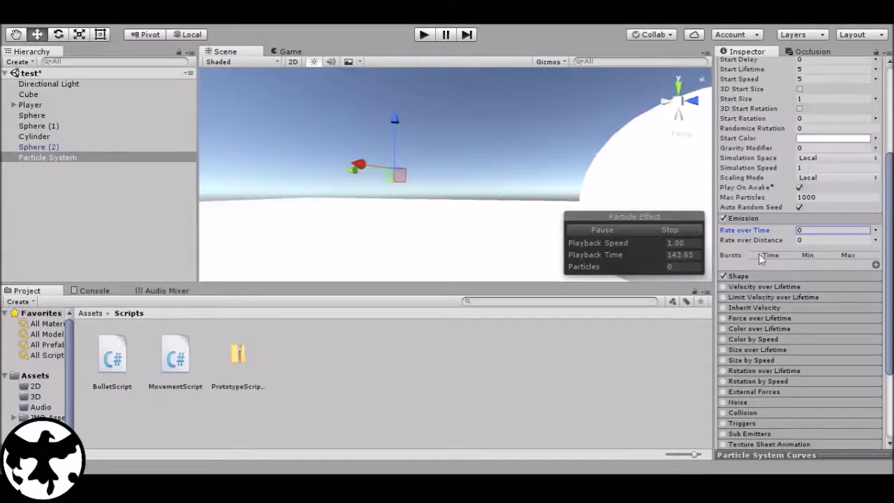
left_click(876, 264)
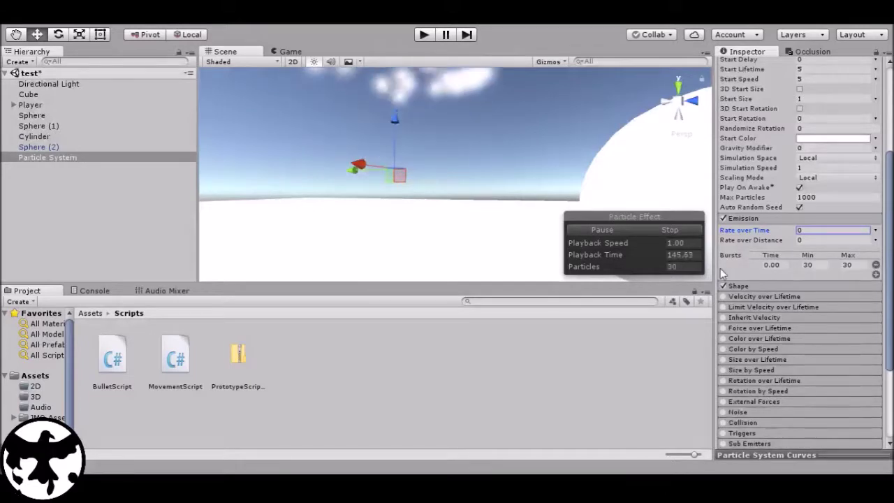
left_click_drag(421, 139, 466, 175, "alt")
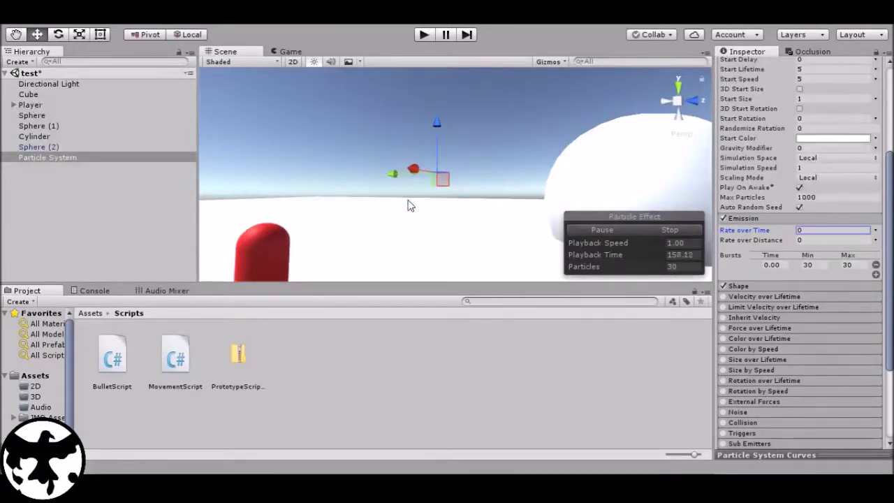
Rotate the Particle System to about X 0.576, Y 90, Z -90 so it emits sideways, away from the player
middle_click_drag(459, 159, 364, 196)
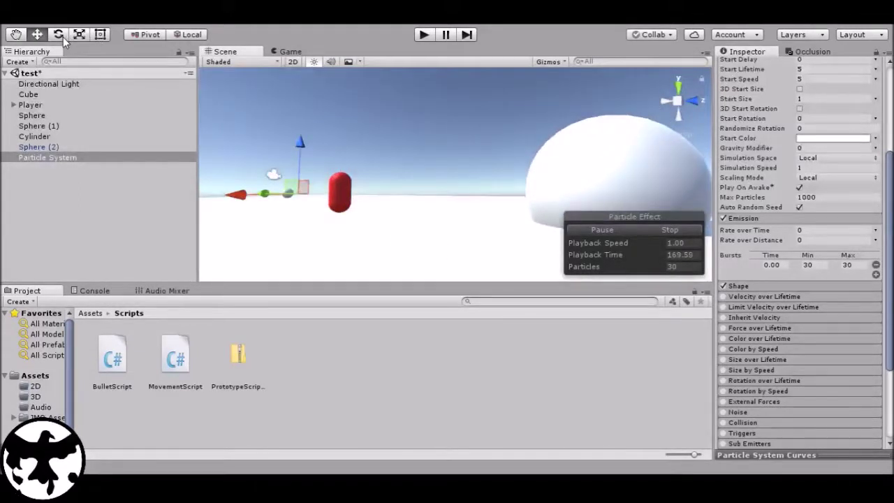
left_click(58, 34)
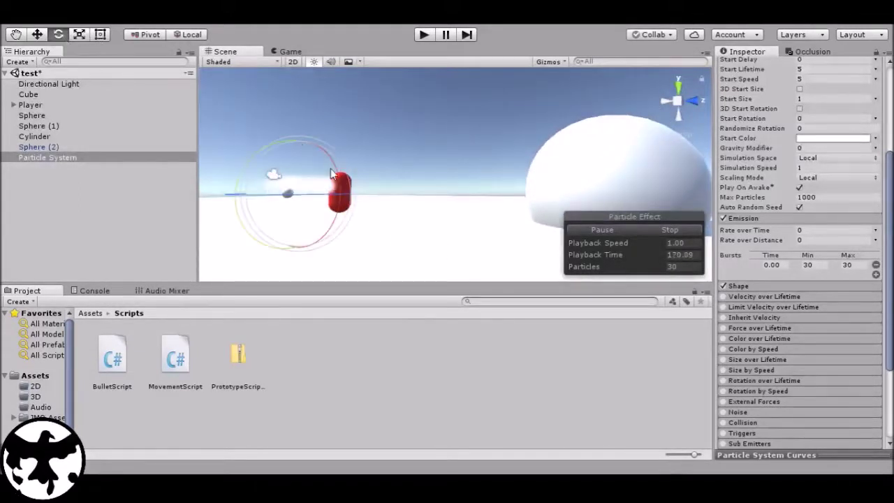
middle_click_drag(273, 174, 338, 171)
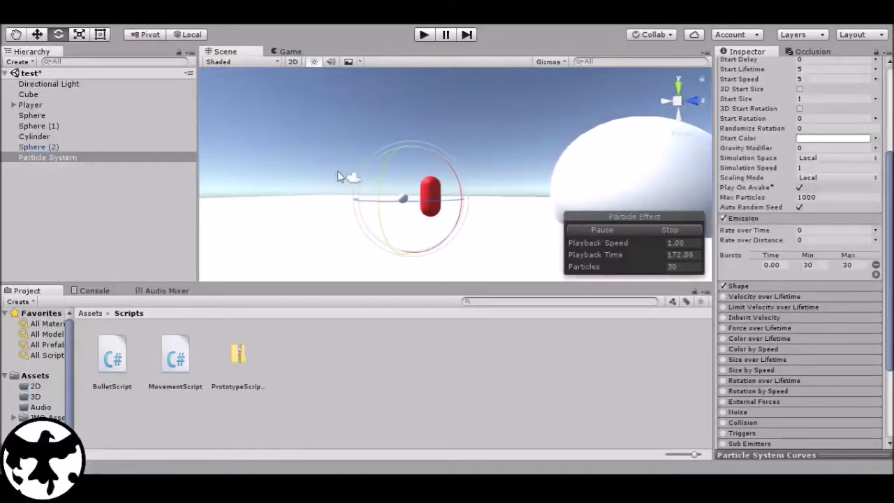
left_click_drag(375, 191, 371, 304)
scroll(836, 157, "up", 5)
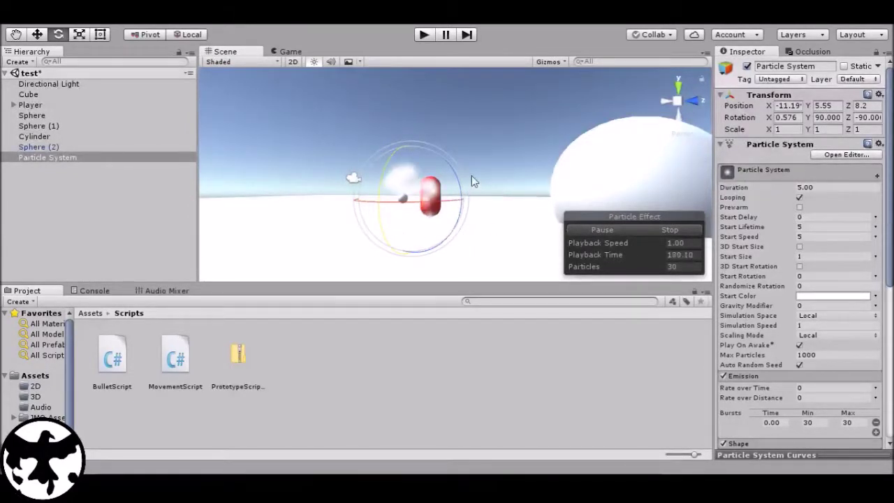
middle_click_drag(490, 160, 434, 173)
middle_click_drag(366, 195, 428, 180)
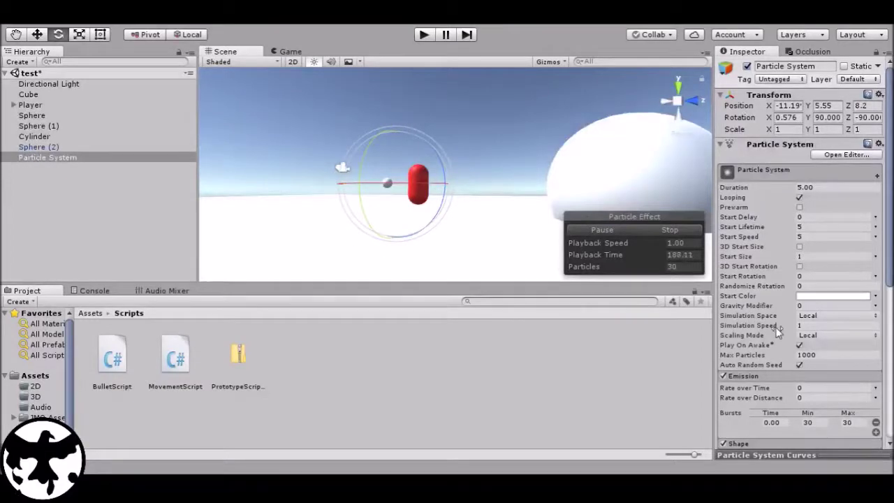
Expand the particle system's Shape module and view the emission cone around the gun barrel sphere
scroll(793, 338, "down", 4)
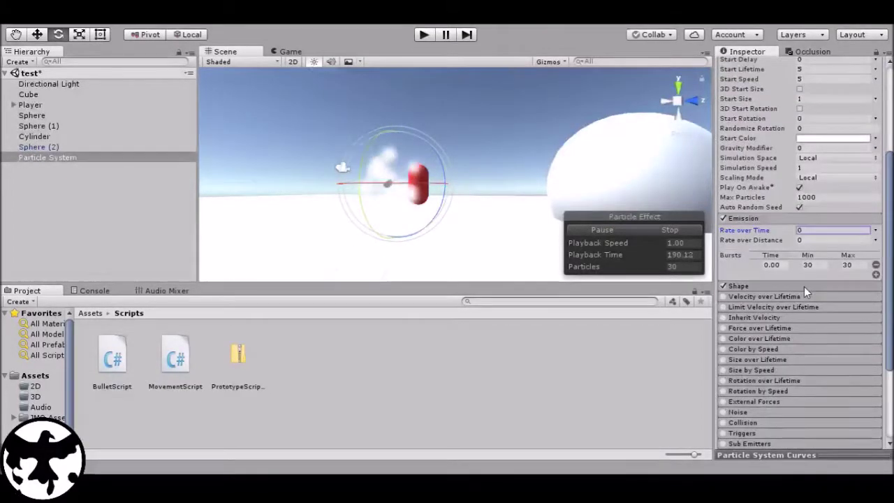
left_click(804, 287)
scroll(771, 285, "down", 3)
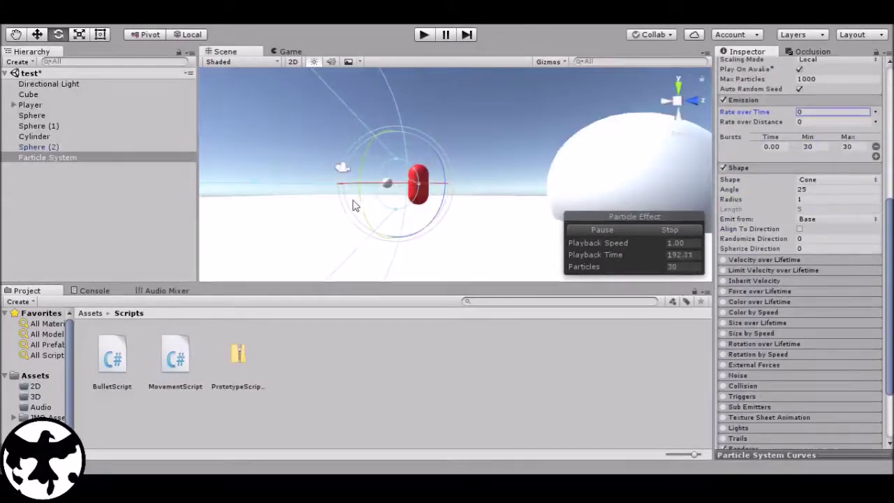
scroll(467, 192, "up", 3)
scroll(409, 200, "down", 3)
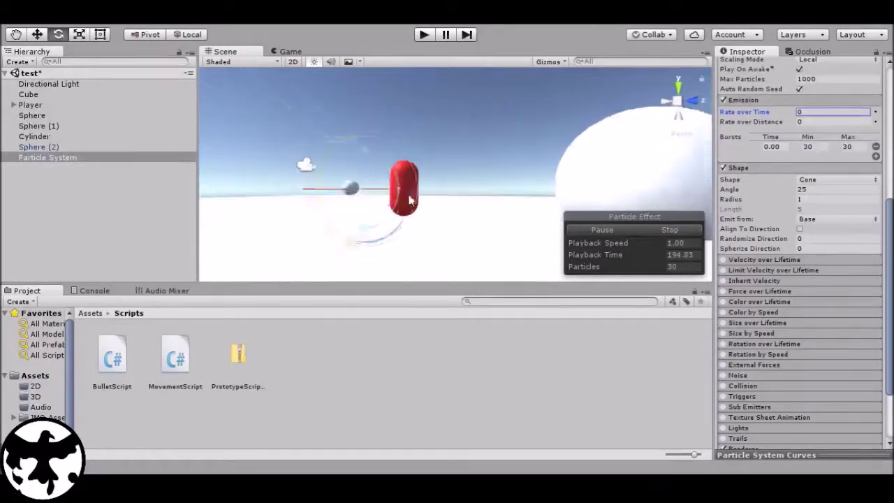
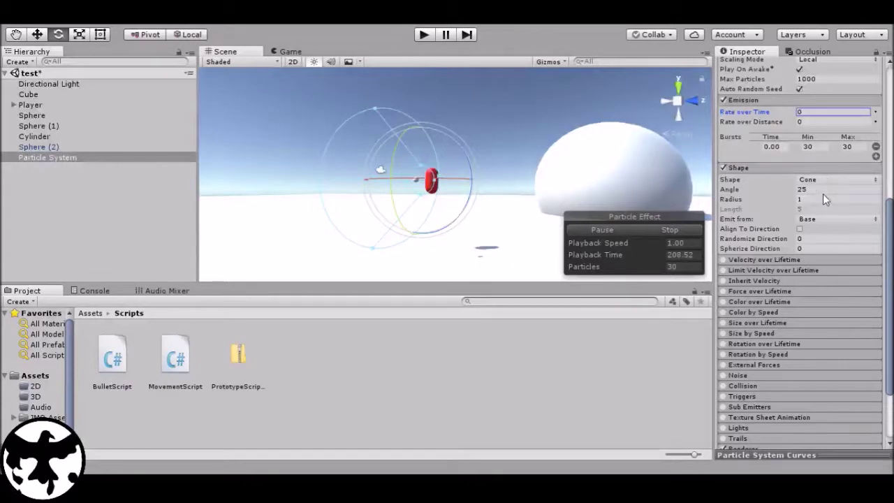
Try the Sphere and Hemisphere emission shapes and view the particle spread from the side
left_click(822, 196)
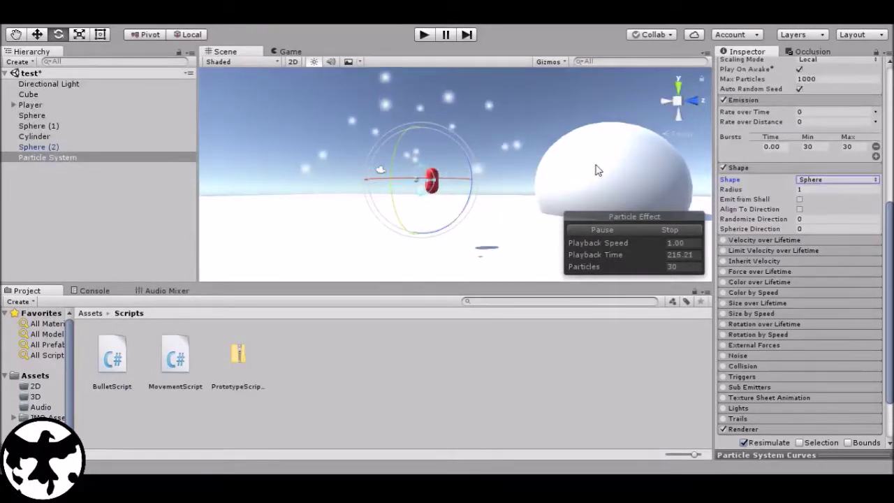
left_click(827, 205)
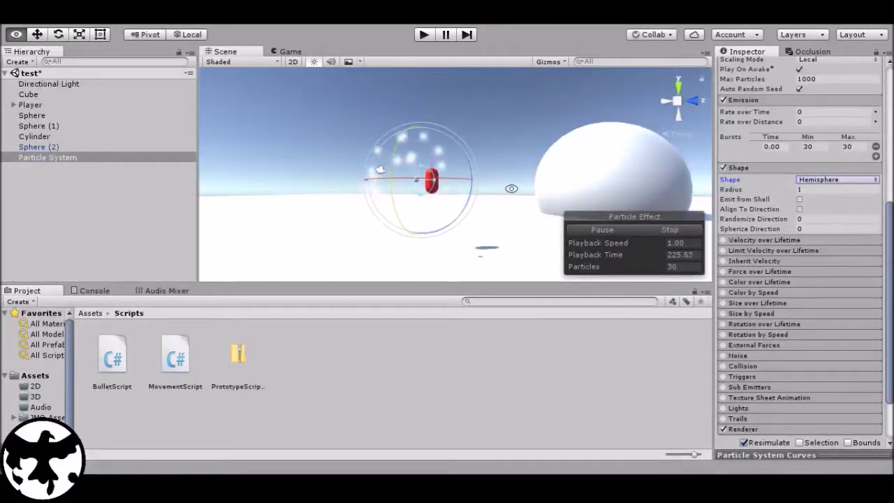
left_click_drag(508, 201, 385, 203, "alt")
key("e")
scroll(485, 211, "up", 2)
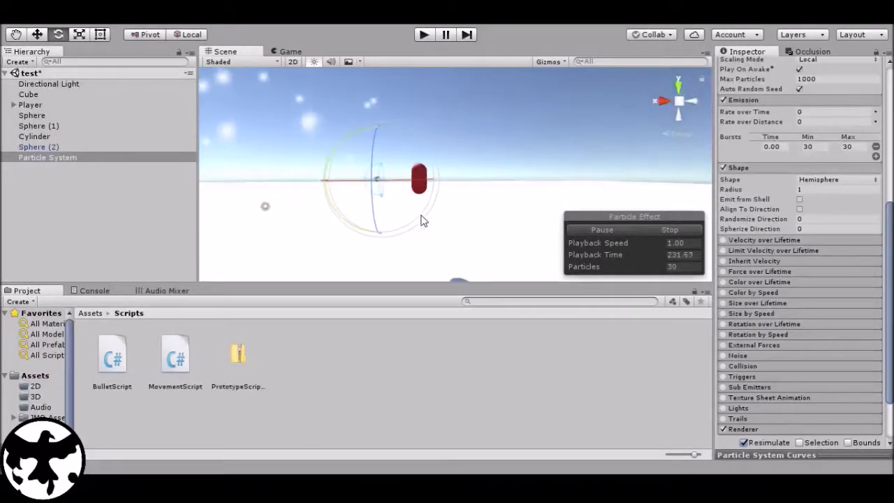
Switch the emission shape to Cone, and try the Box shape for comparison
left_click(836, 180)
left_click(797, 220)
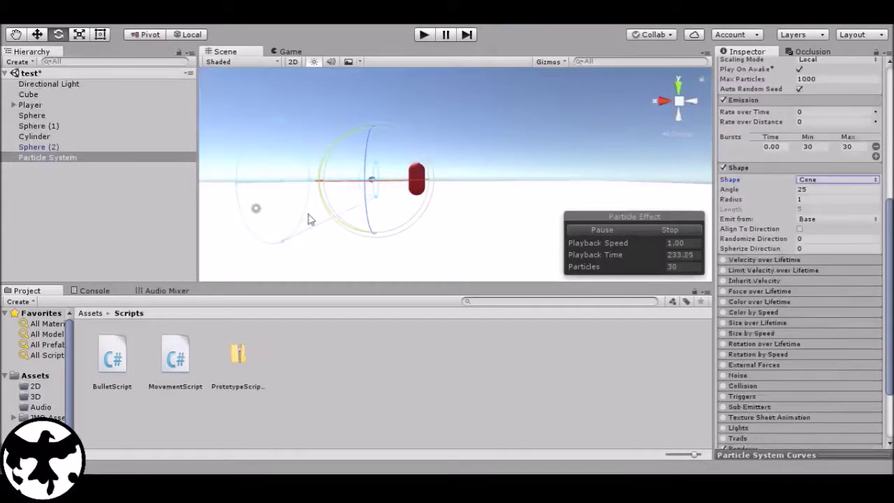
left_click(835, 180)
left_click(803, 245)
middle_click_drag(373, 194, 422, 176)
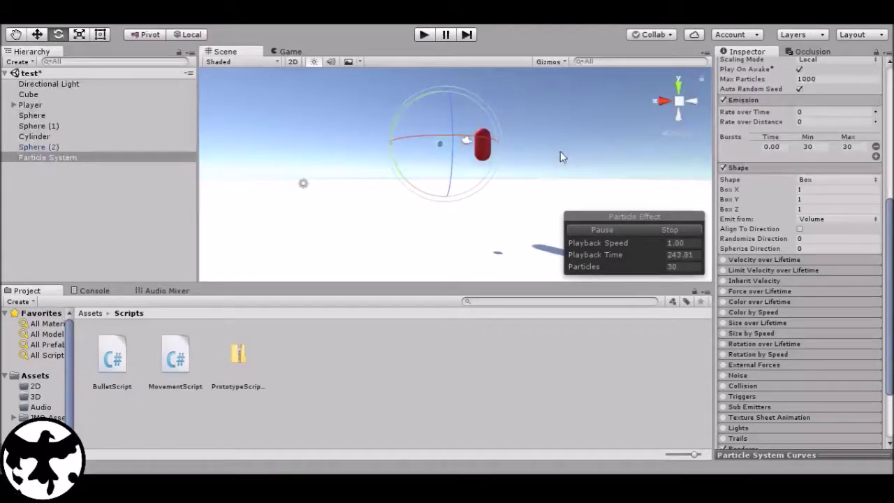
Try the Mesh, Mesh Renderer, Skinned Mesh Renderer and Circle emission shapes one after another
left_click(838, 179)
left_click(838, 190)
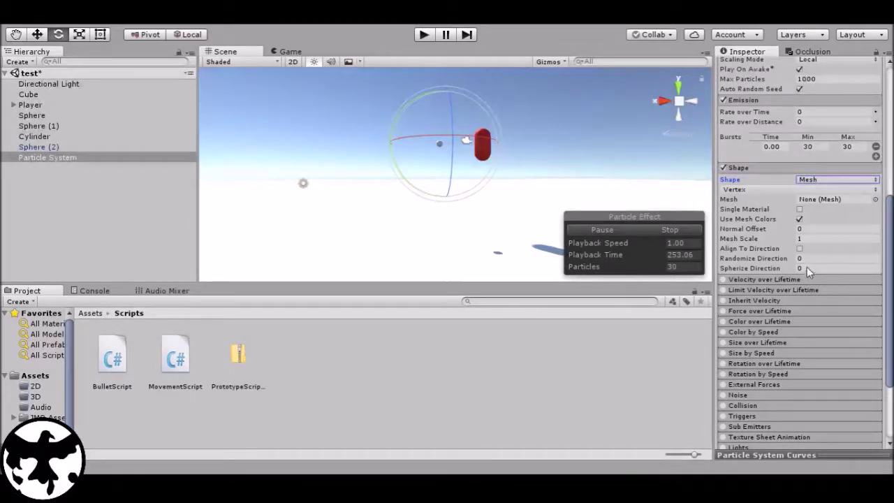
key("Down")
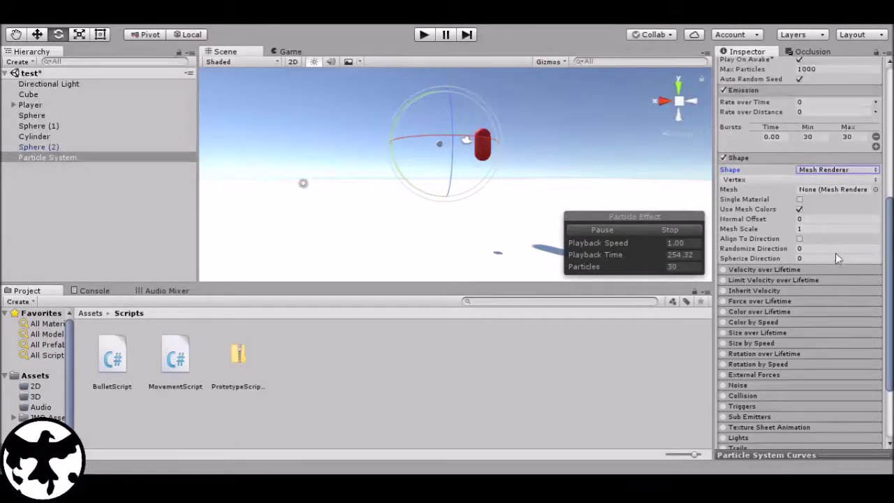
key("Down")
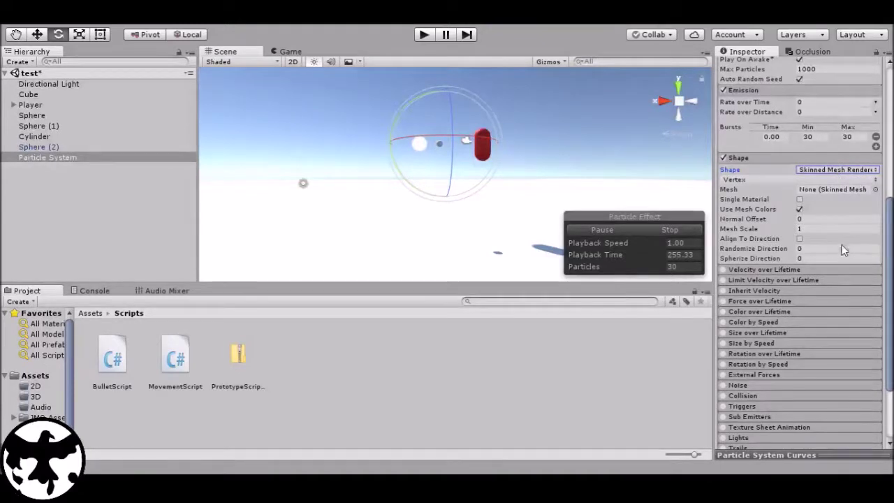
key("Down")
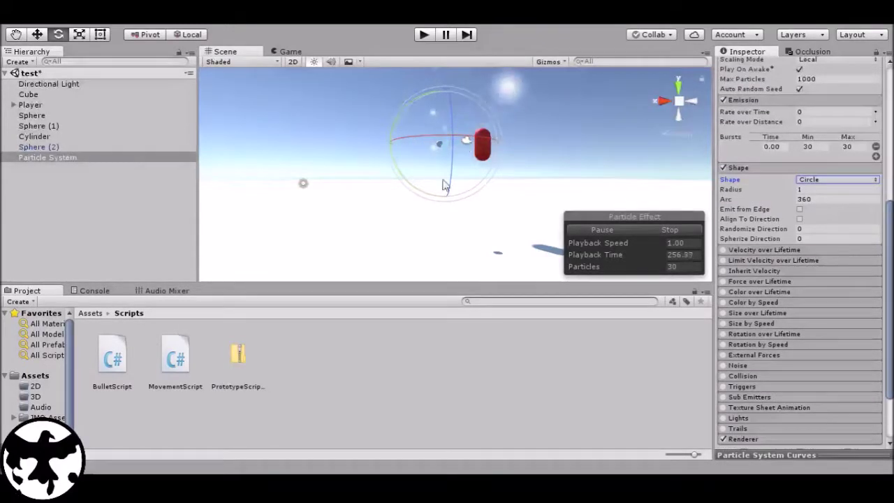
middle_click_drag(399, 176, 429, 187)
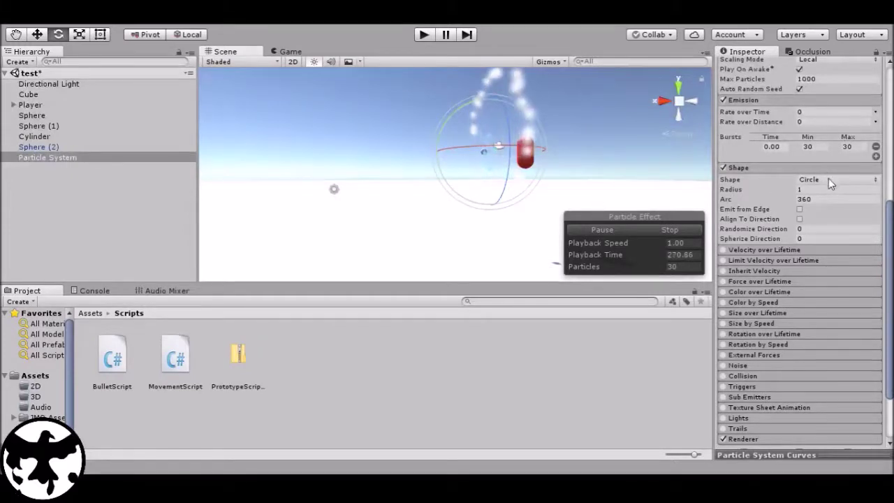
Try the Edge emission shape and return the shape to Cone
left_click(809, 306)
mouse_move(433, 171)
middle_mouse_down()
mouse_move(539, 153)
mouse_move(433, 156)
mouse_move(393, 171)
mouse_move(402, 177)
middle_mouse_up()
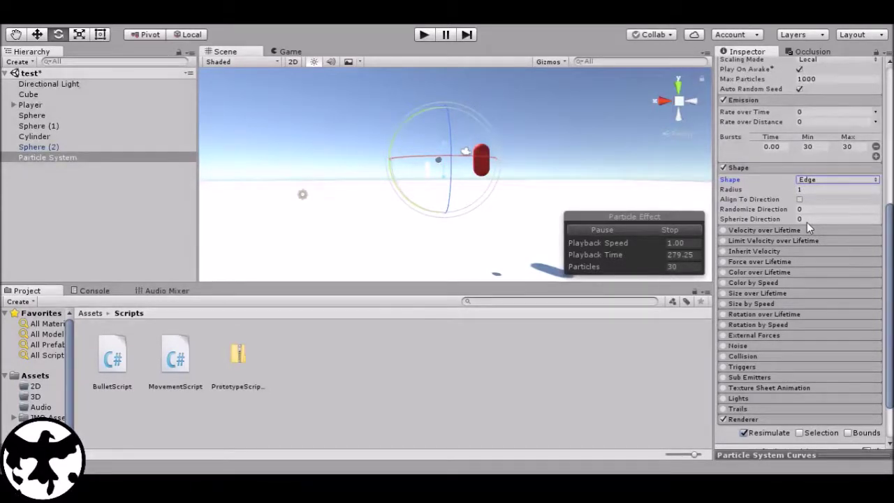
key("ctrl+z")
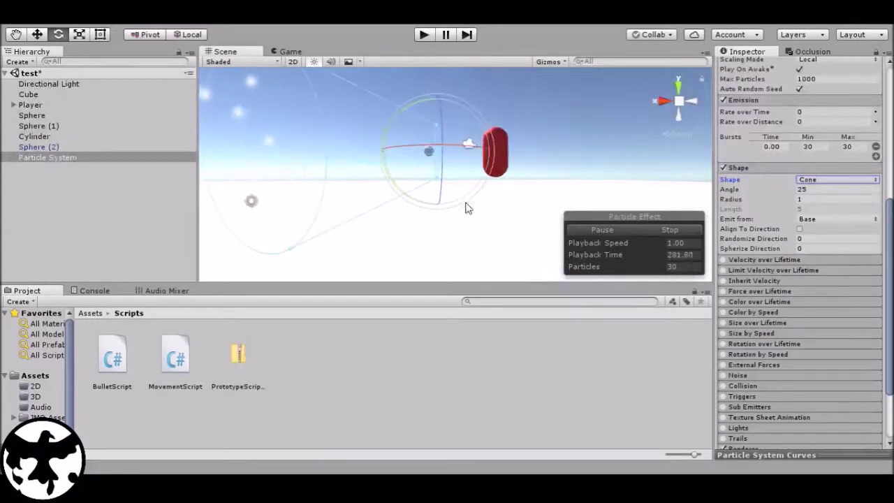
Widen the emission cone to an angle of 52.72 and set its radius to 0.2
scroll(465, 206, "up", 3)
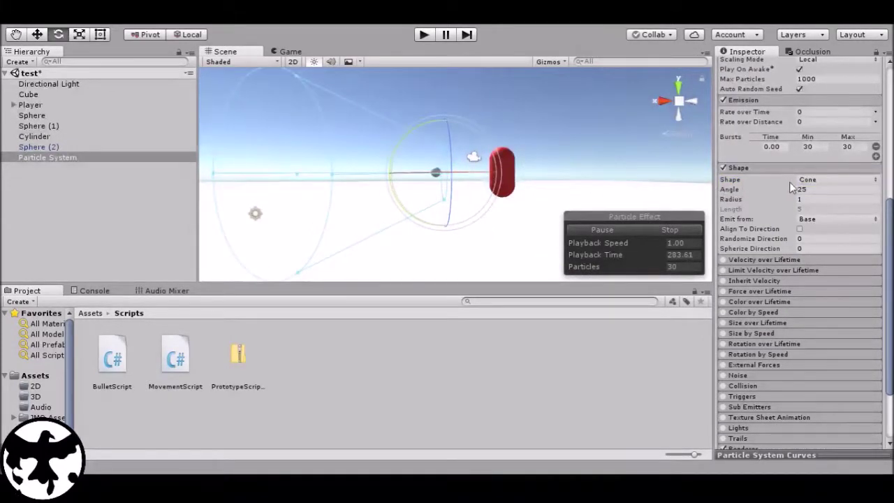
left_click_drag(786, 188, 815, 191)
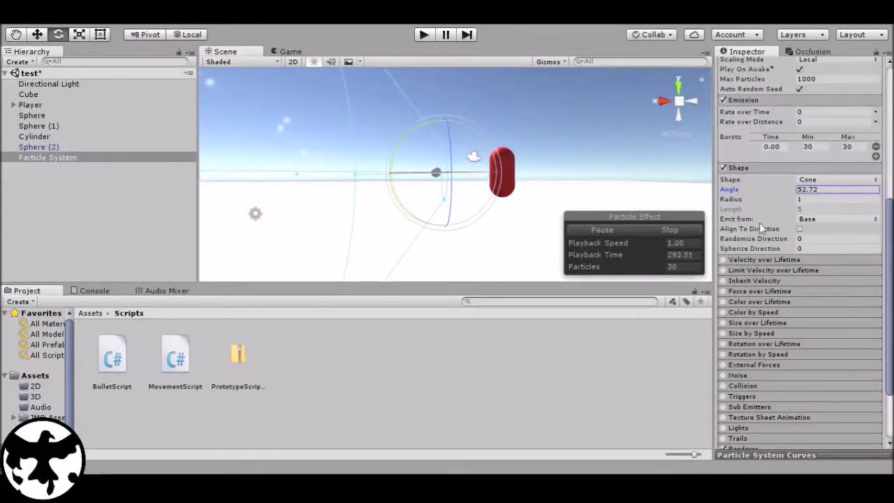
left_click_drag(760, 200, 748, 204)
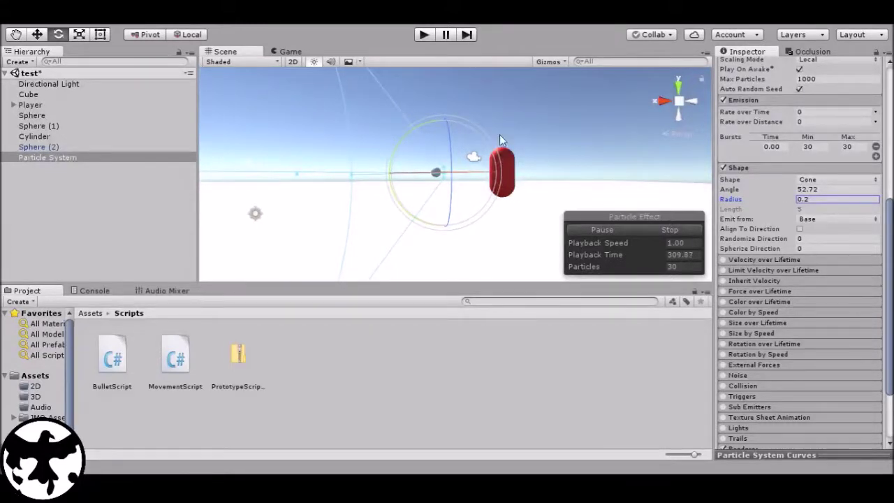
scroll(433, 129, "down", 4)
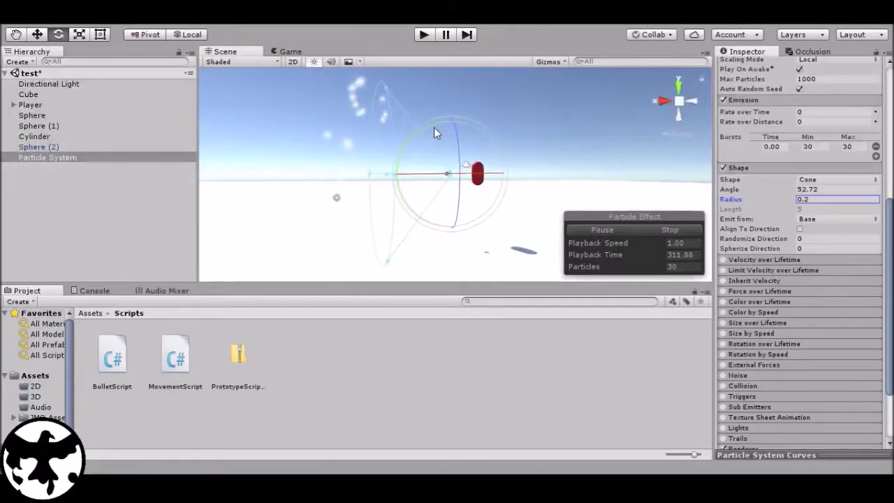
scroll(434, 129, "up", 2)
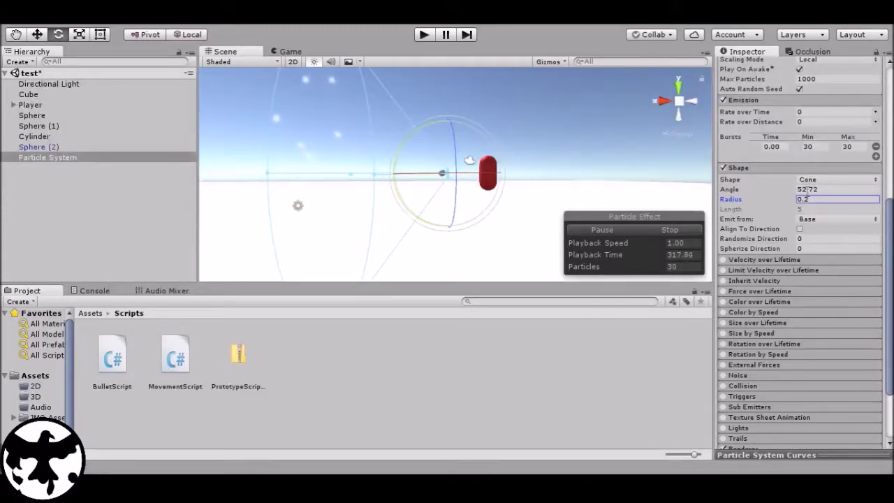
Raise the particle system's Start Speed to 19.04
scroll(823, 160, "up", 8)
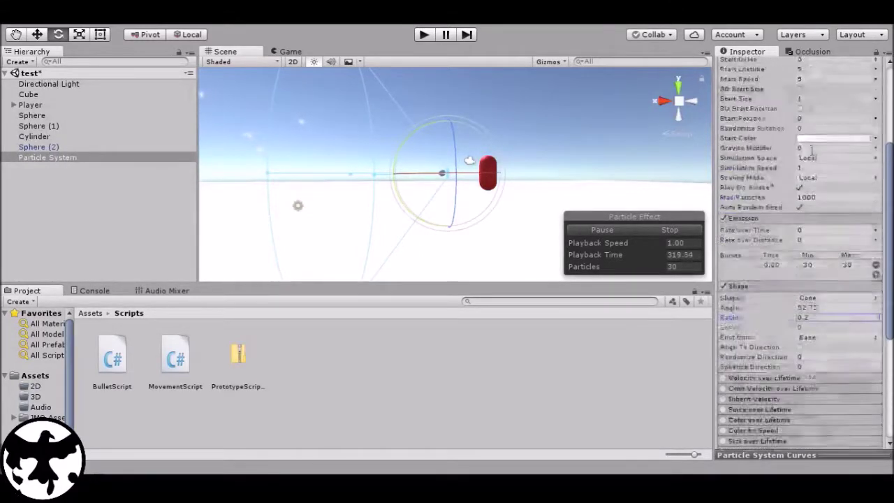
scroll(779, 176, "down", 10)
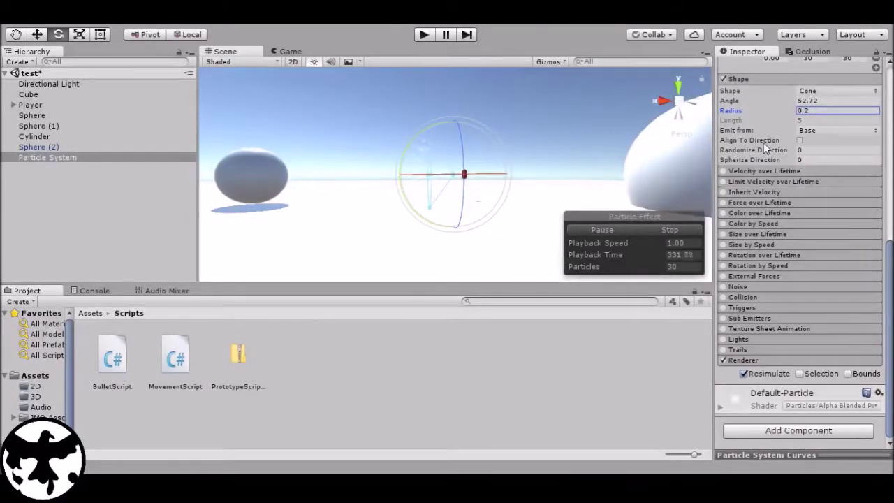
scroll(762, 143, "up", 5)
scroll(764, 153, "up", 2)
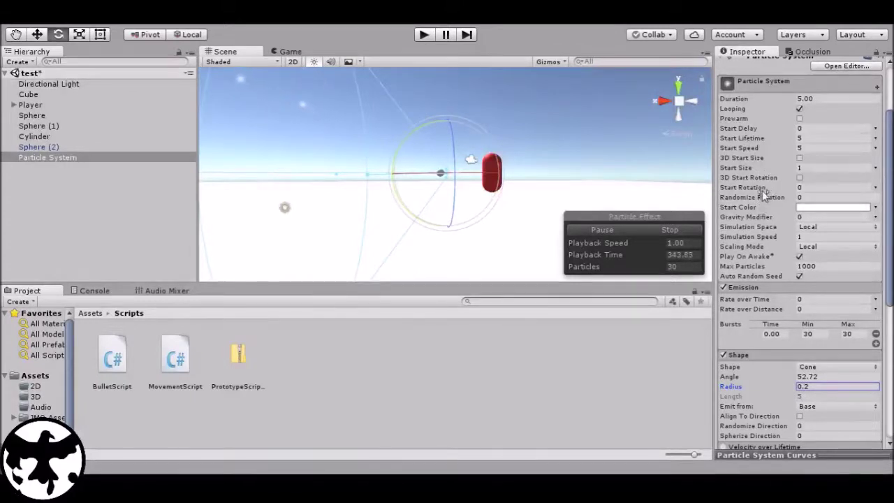
left_click_drag(756, 146, 50, 145)
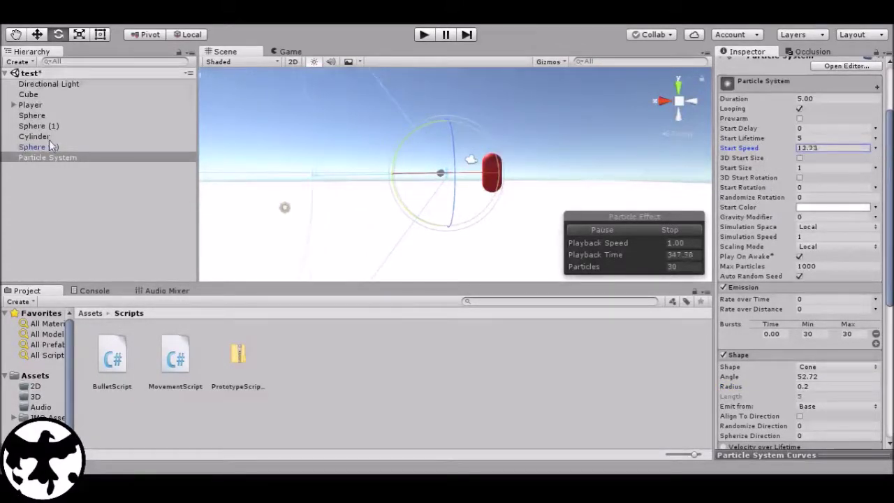
left_click_drag(116, 139, 176, 135)
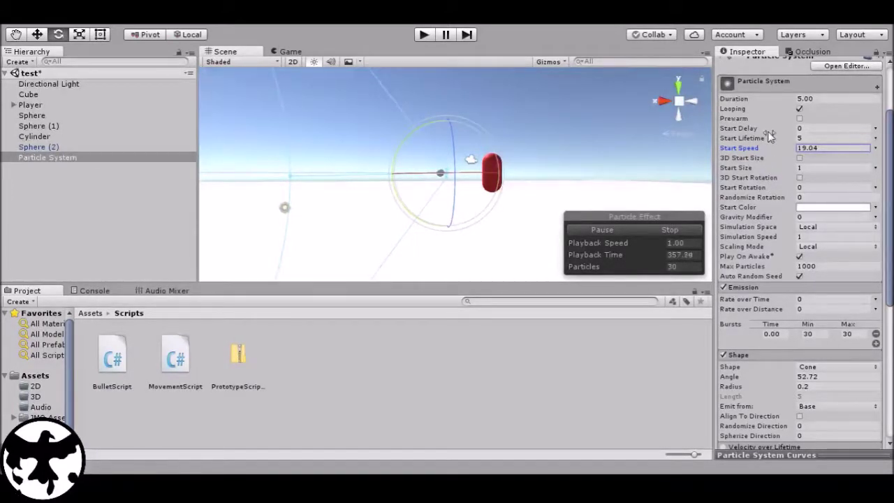
Shorten the particles' Start Lifetime to 0.49 and check the burst from a wider view
left_click_drag(768, 140, 737, 143)
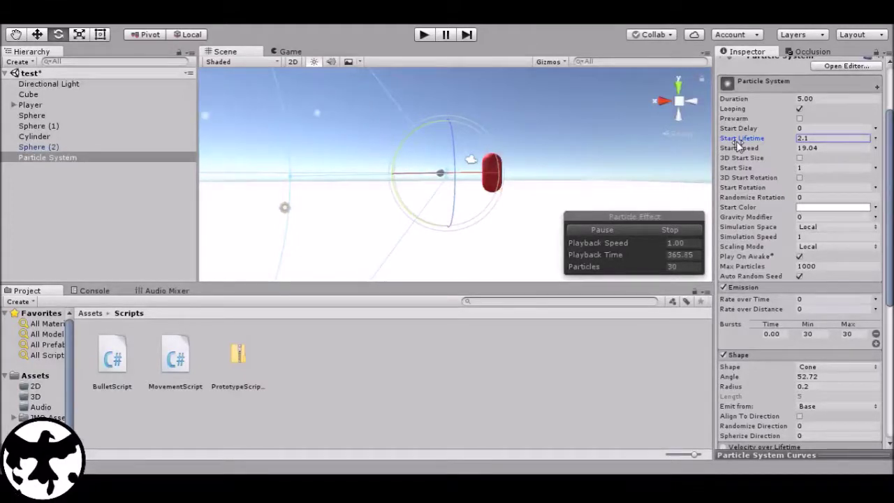
left_click_drag(738, 143, 715, 139)
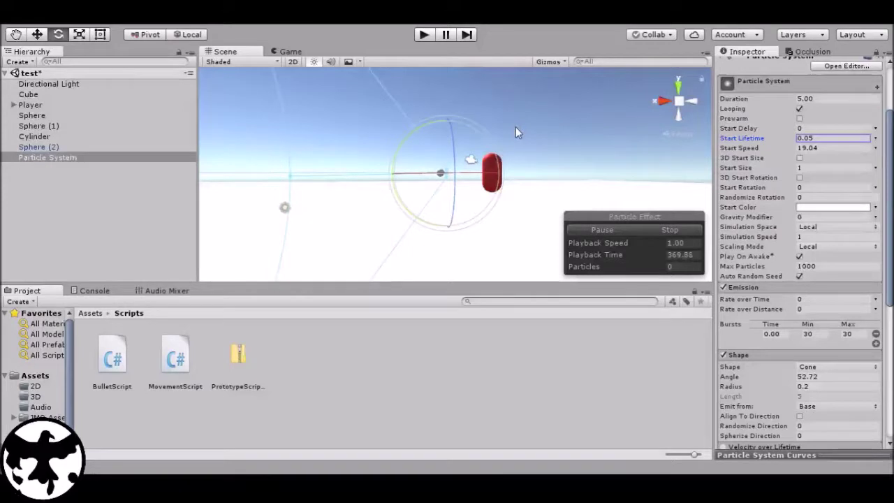
left_click_drag(755, 142, 761, 141)
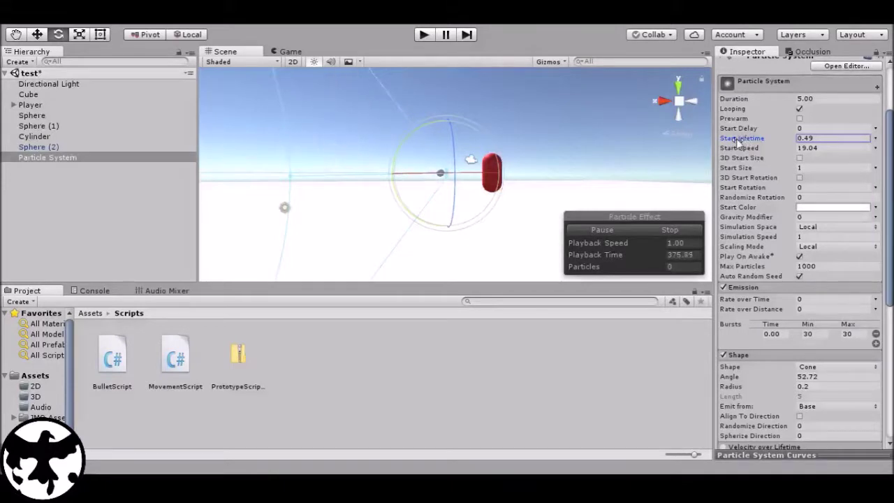
scroll(411, 147, "down", 2)
scroll(412, 155, "down", 1)
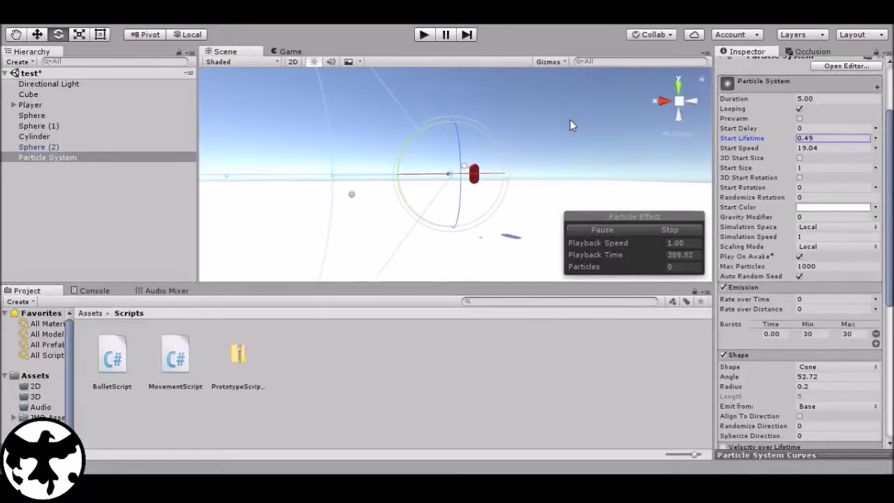
Enable the particle system's Size over Lifetime module and bring up its size curve
scroll(767, 286, "down", 8)
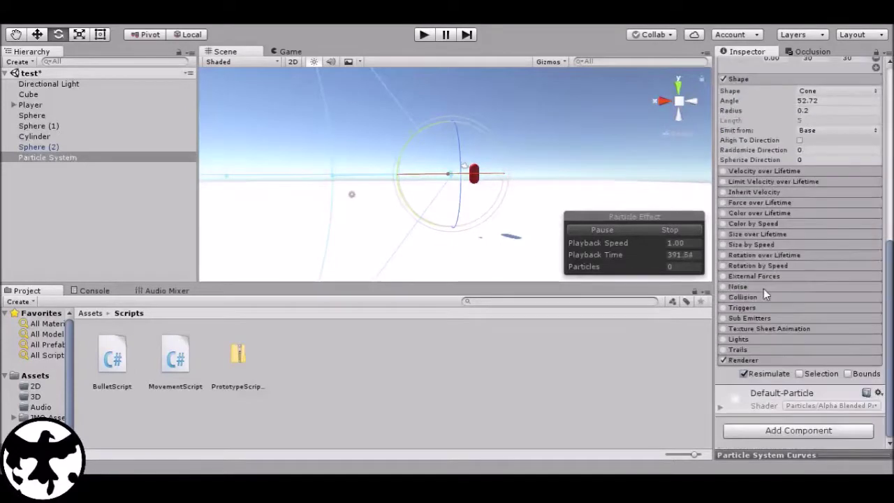
left_click(759, 232)
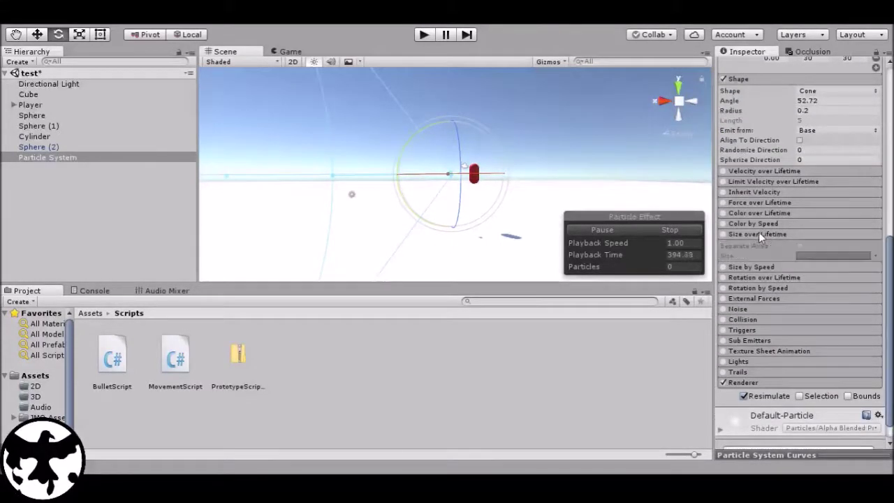
left_click(724, 234)
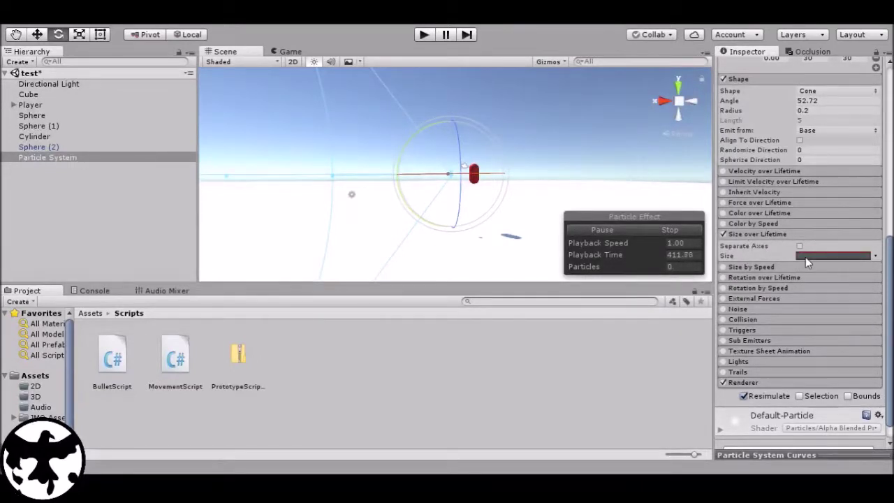
left_click(728, 257)
left_click(826, 257)
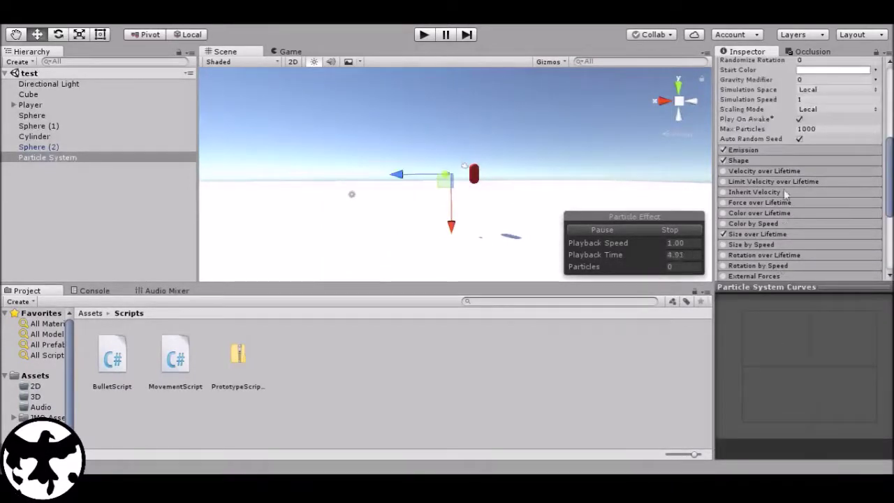
Shape the Size over Lifetime curve so particle size falls from 1.0 at birth to 0.0 at the end of the lifetime
scroll(784, 175, "down", 3)
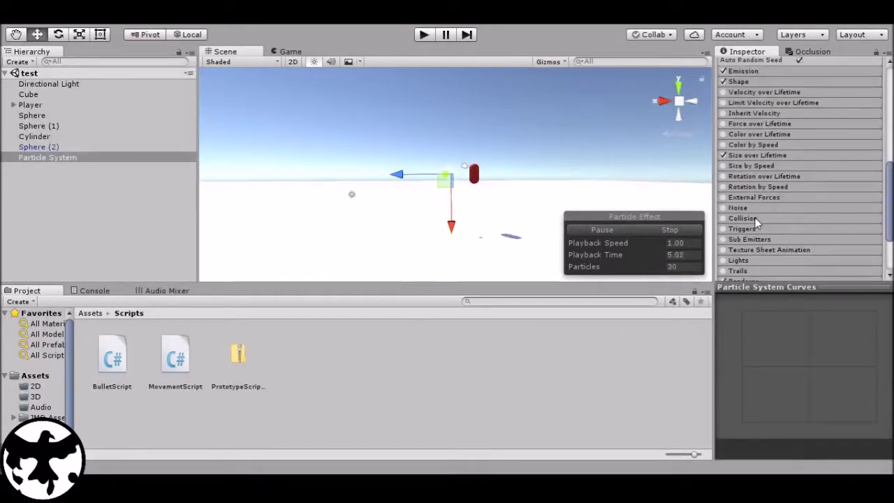
left_click(778, 156)
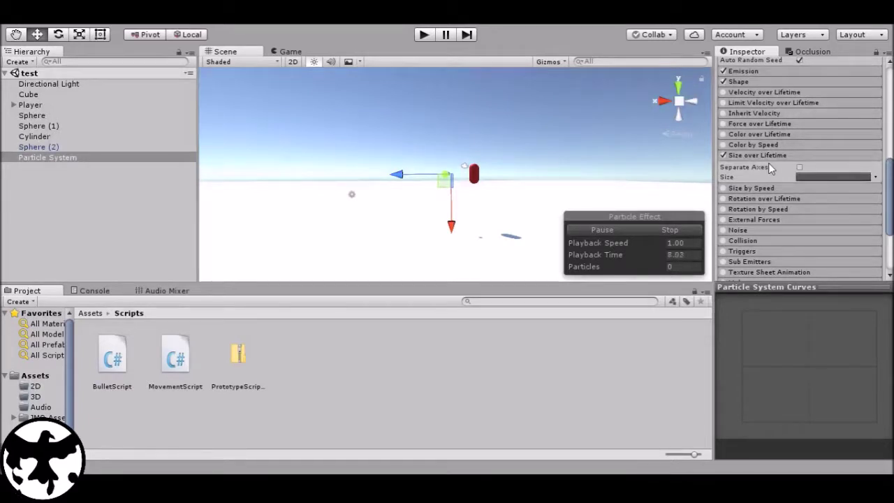
left_click(843, 176)
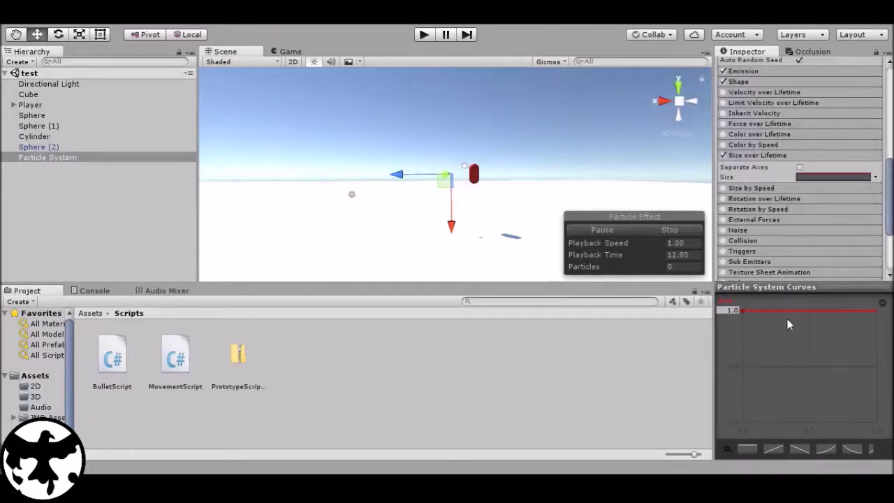
mouse_move(878, 311)
left_mouse_down()
mouse_move(878, 319)
mouse_move(878, 298)
left_mouse_up()
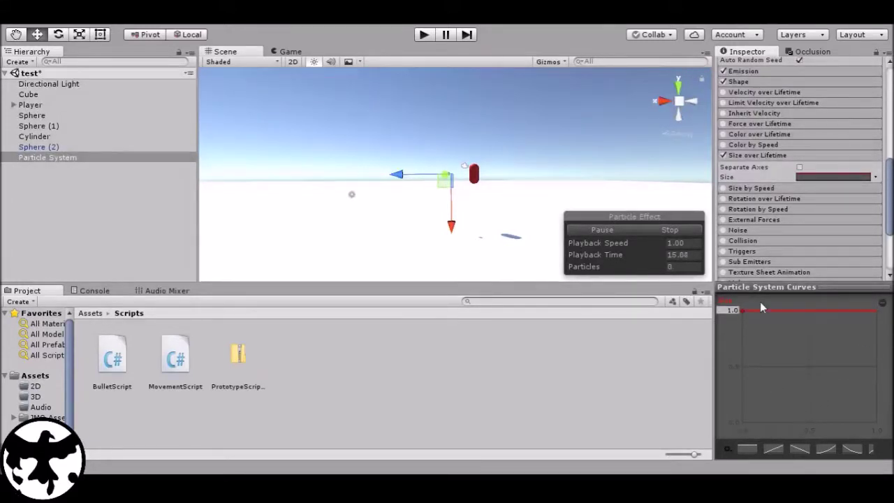
mouse_move(741, 311)
left_mouse_down()
mouse_move(745, 325)
mouse_move(748, 295)
left_mouse_up()
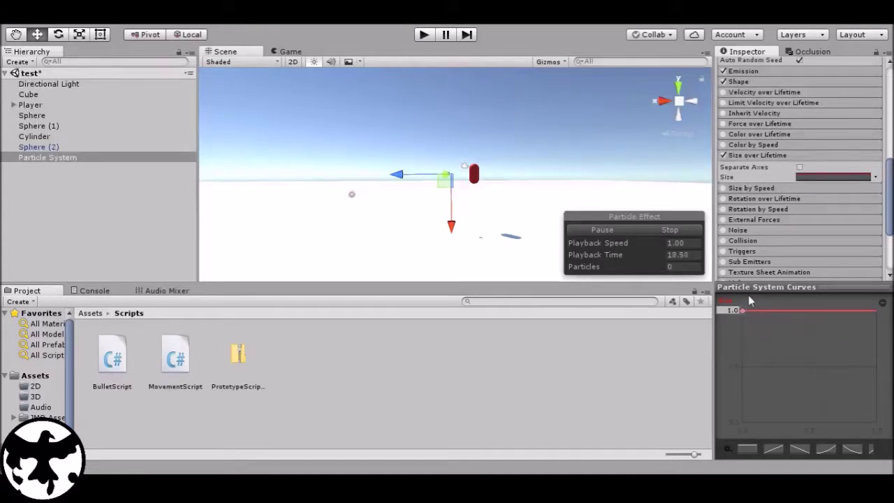
double_click(861, 316)
key("Delete")
double_click(821, 312)
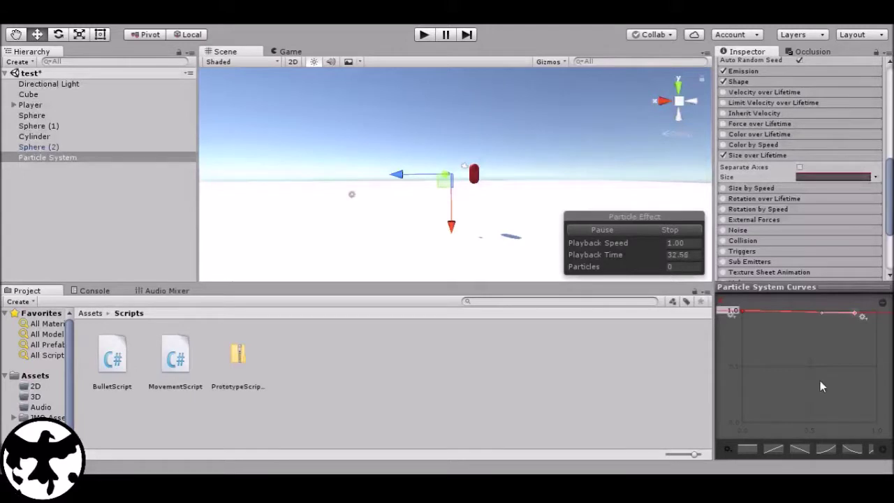
left_click_drag(854, 312, 883, 436)
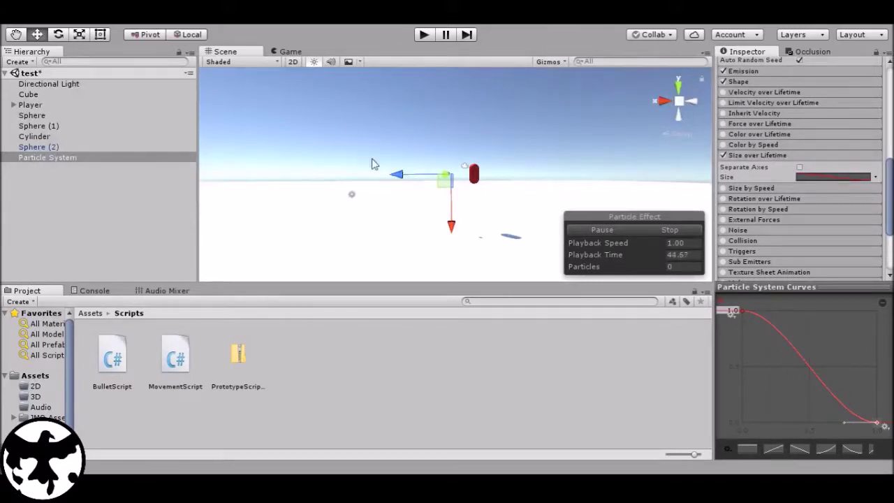
Check the shrinking burst, try a steep tangent at the size curve's end key, and level that tangent again
scroll(494, 201, "up", 5)
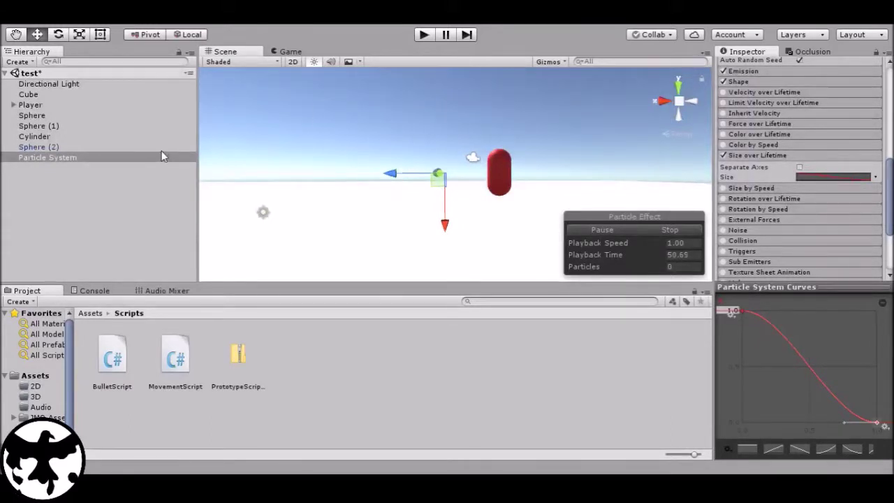
scroll(430, 140, "down", 5)
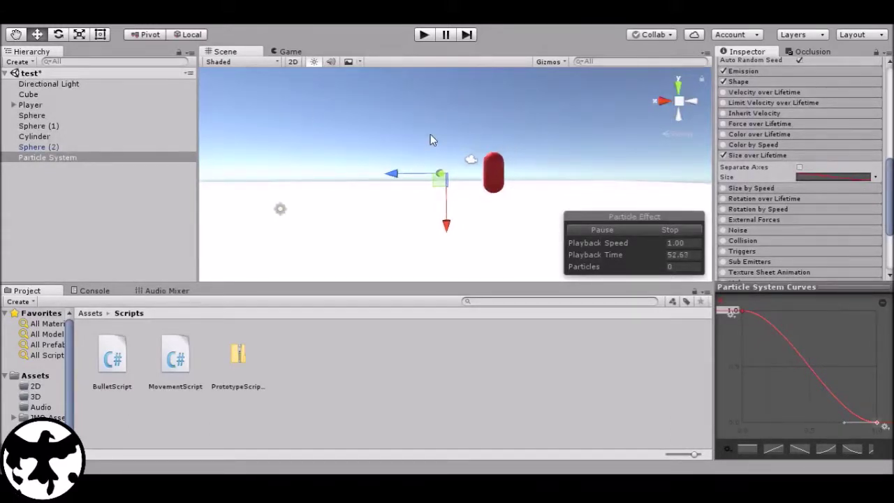
scroll(431, 139, "up", 4)
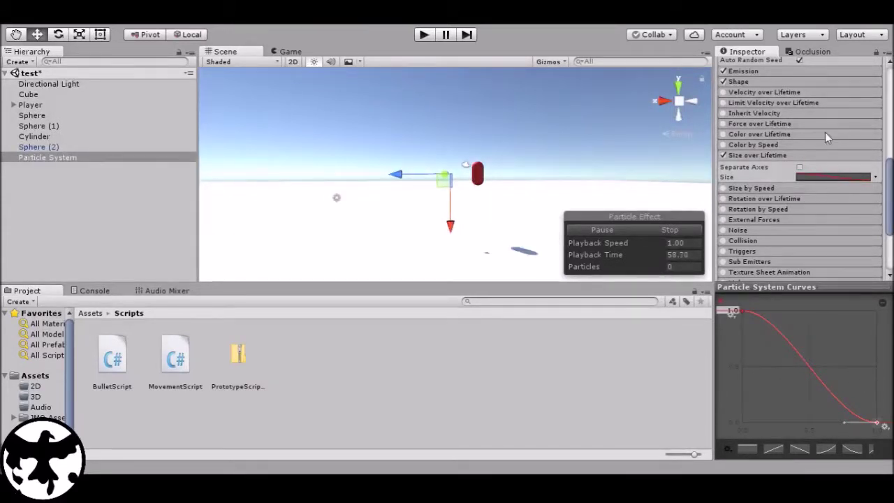
left_click_drag(844, 424, 870, 373)
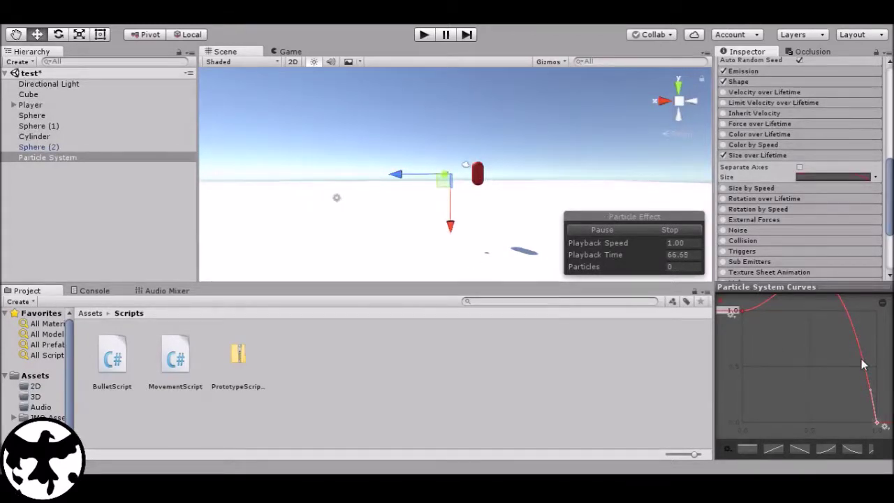
left_click_drag(871, 397, 851, 423)
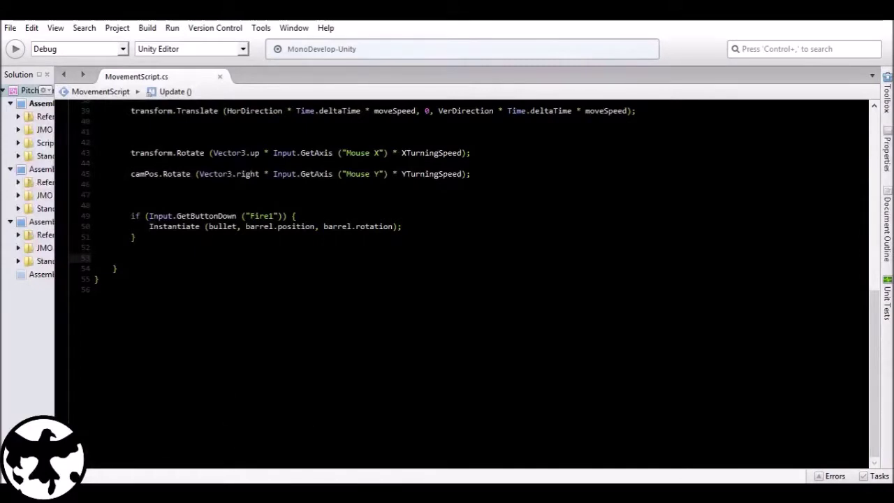
scroll(300, 245, "up", 8)
scroll(303, 251, "down", 4)
scroll(174, 335, "down", 4)
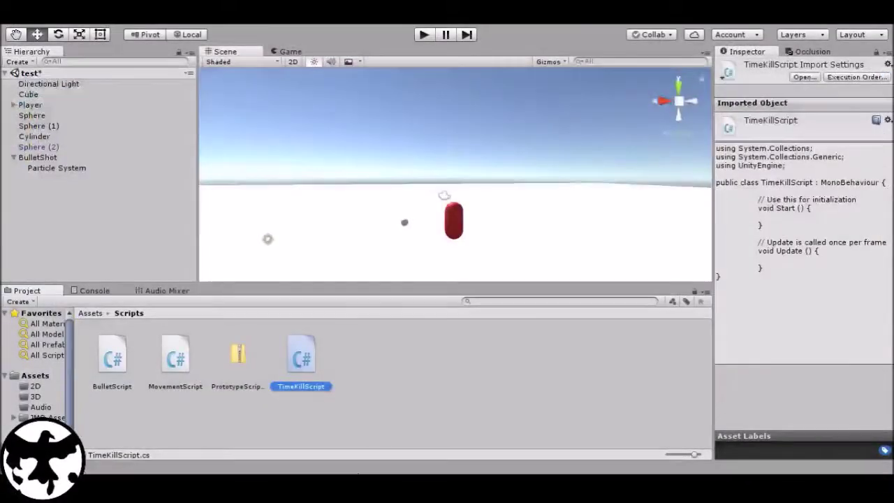
Open TimeKillScript in the code editor and declare the class field public float timer = 5.0f;
double_click(312, 357)
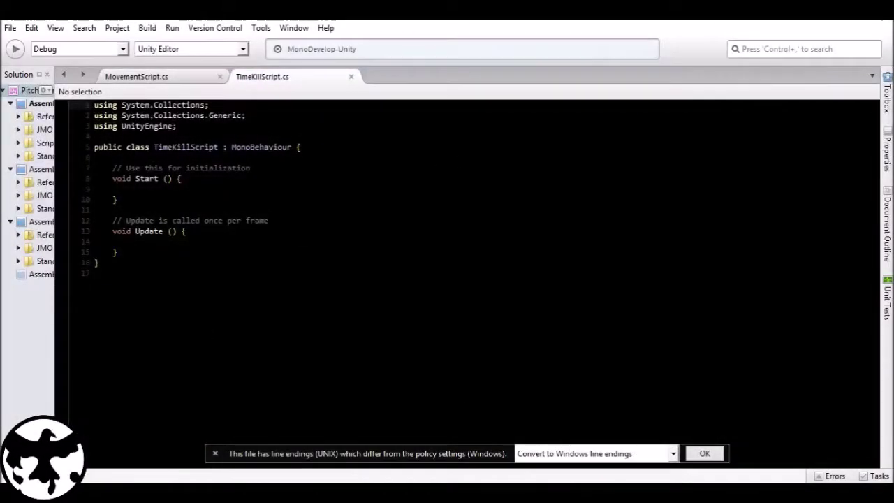
left_click(250, 155)
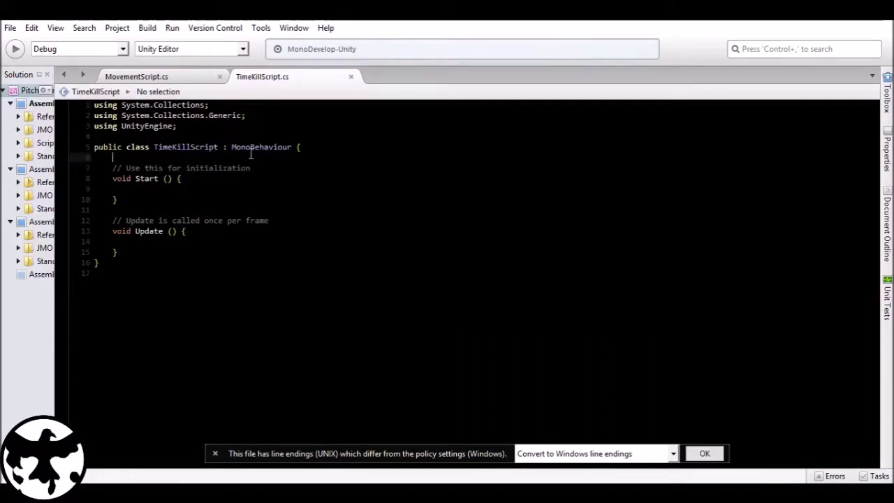
key("Return")
key("Return")
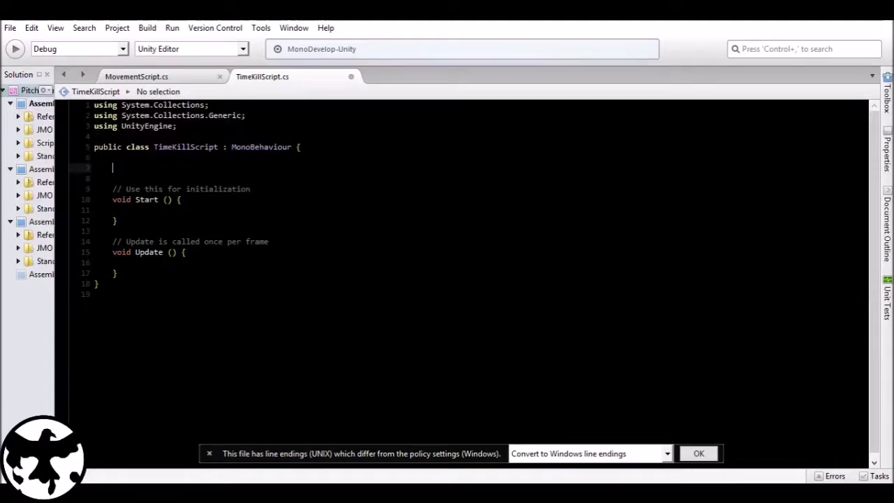
type("public float timer")
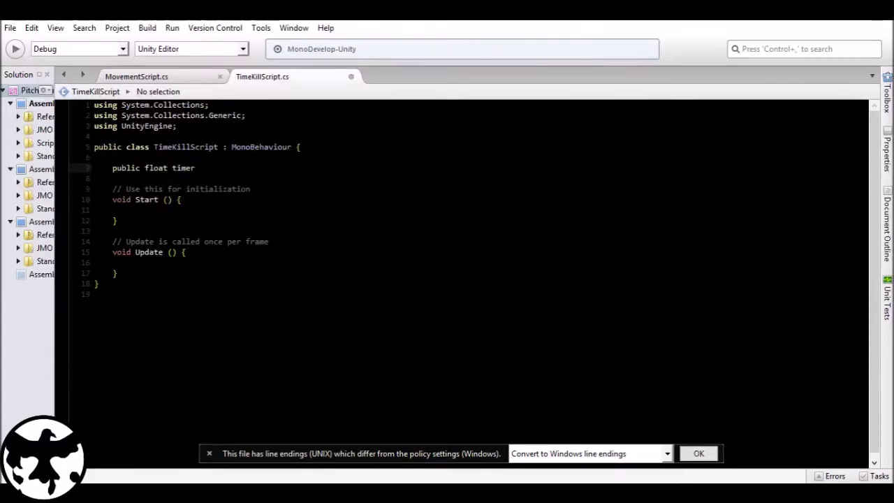
type(" = ")
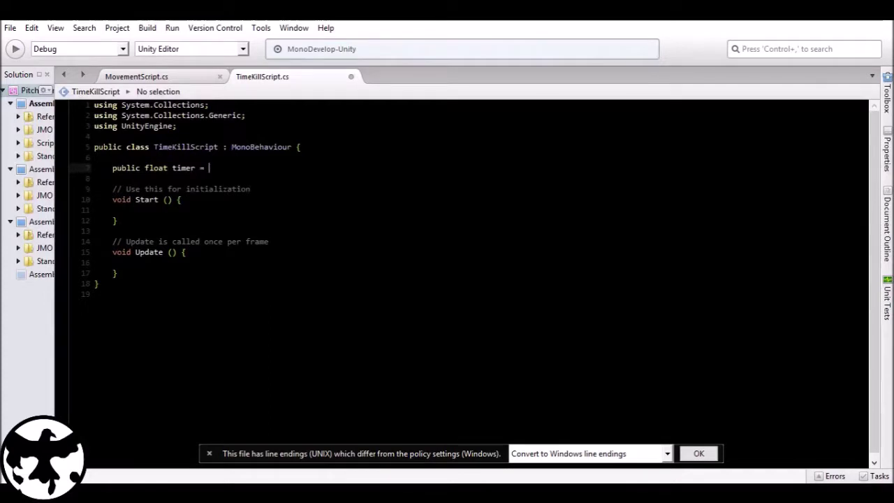
type("5.0f;")
Delete the Start method and its initialization comment from TimeKillScript
left_click(184, 264)
left_click_drag(114, 189, 119, 221)
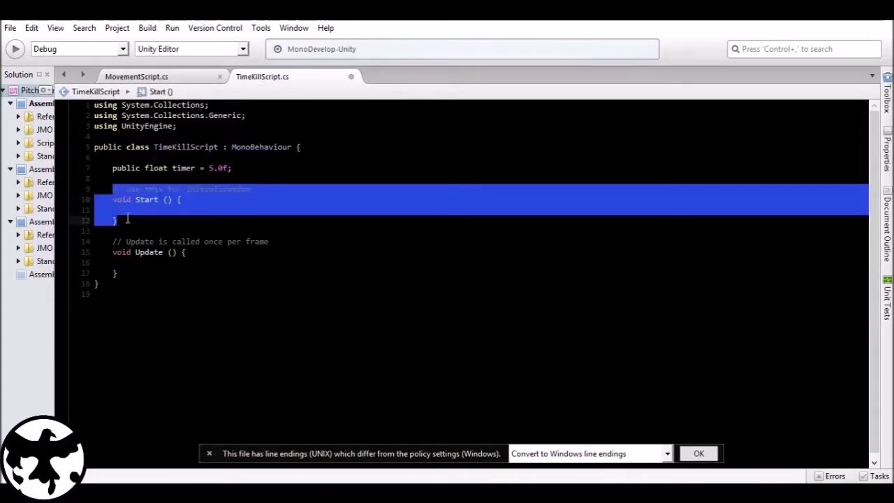
key("BackSpace")
Count the timer down inside Update with timer -= Time.deltaTime;
left_click(155, 233)
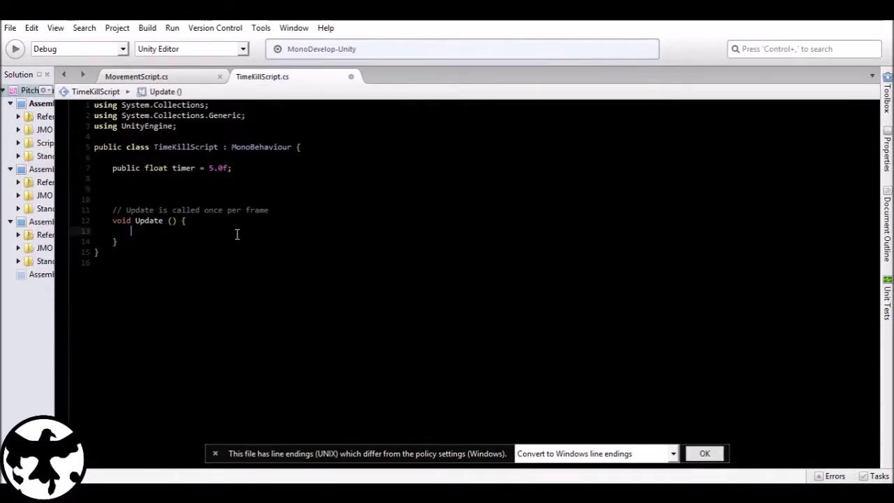
type("timer -= Time.")
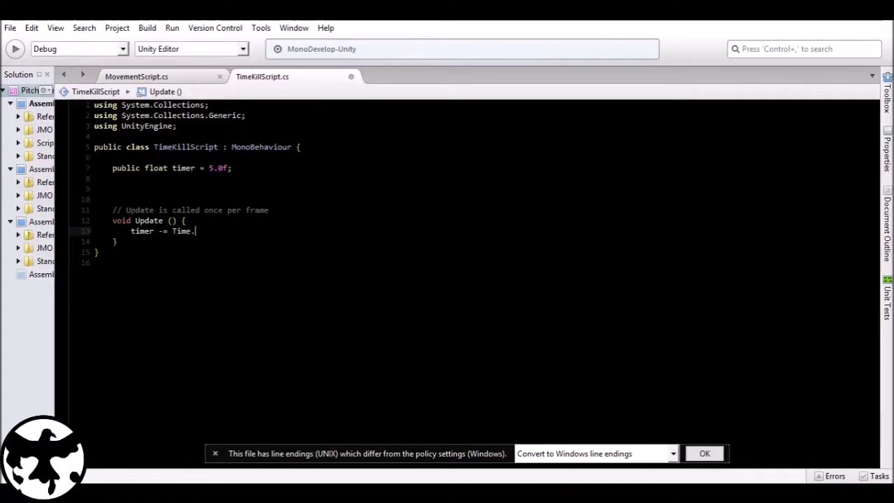
type("deltaTime;")
key("Return")
key("Return")
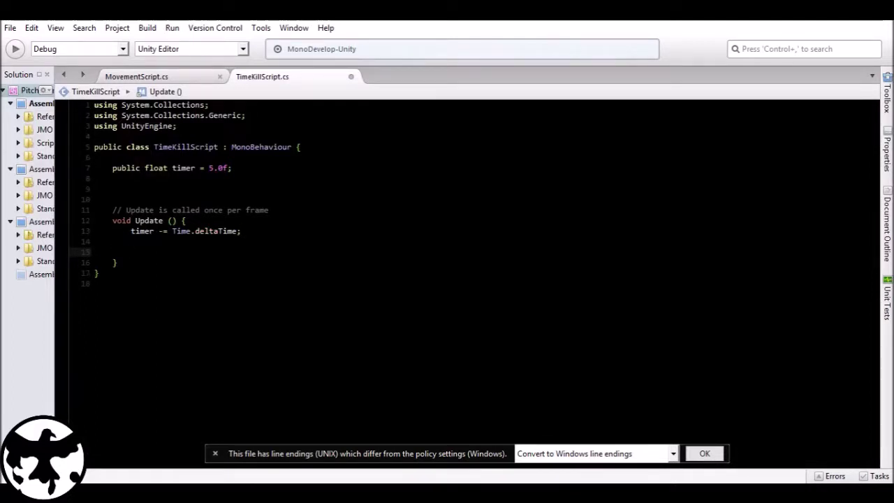
Add an if block below the countdown in Update with the condition timer <= 0
type("if (timer <")
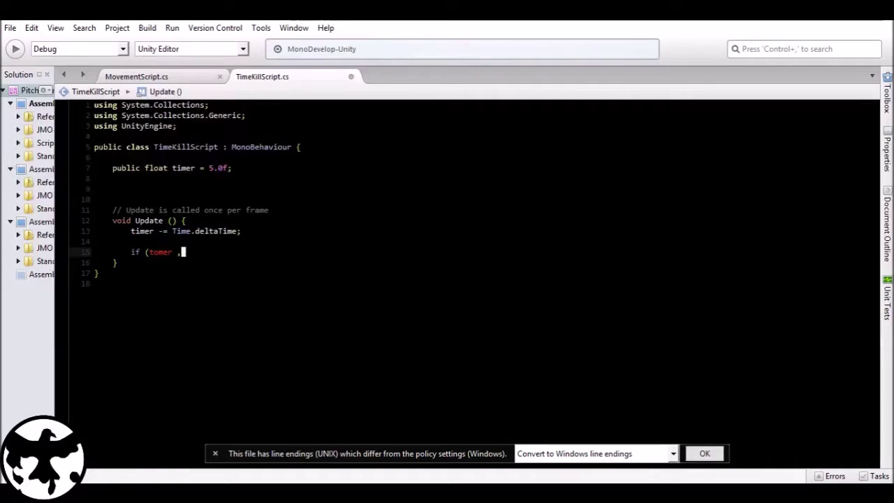
key("BackSpace")
key("BackSpace")
key("BackSpace")
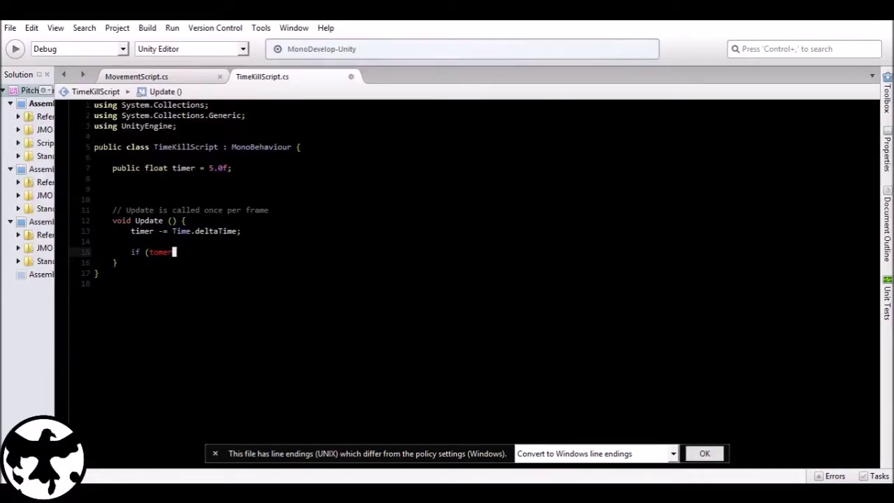
key("BackSpace")
key("BackSpace")
key("BackSpace")
key("BackSpace")
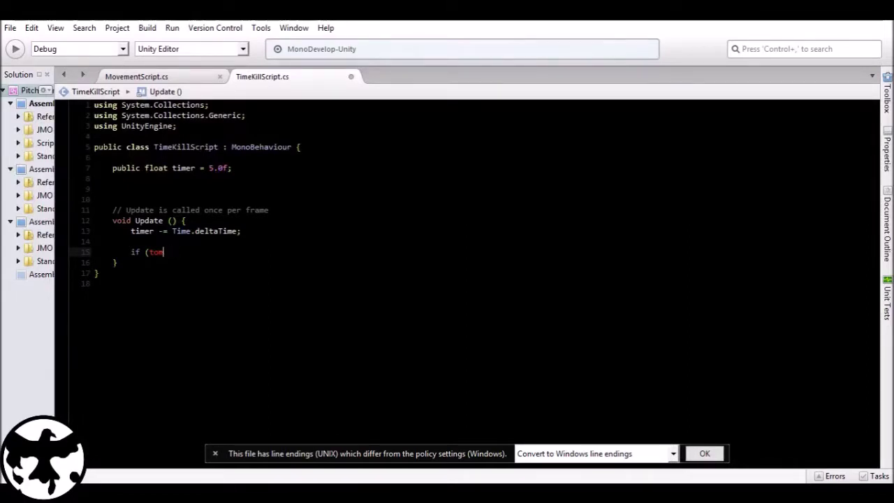
type("imer")
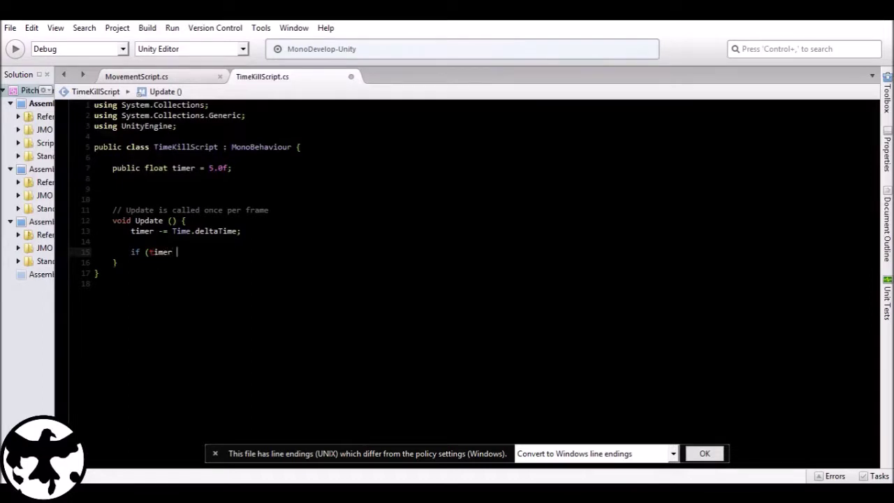
type(" <")
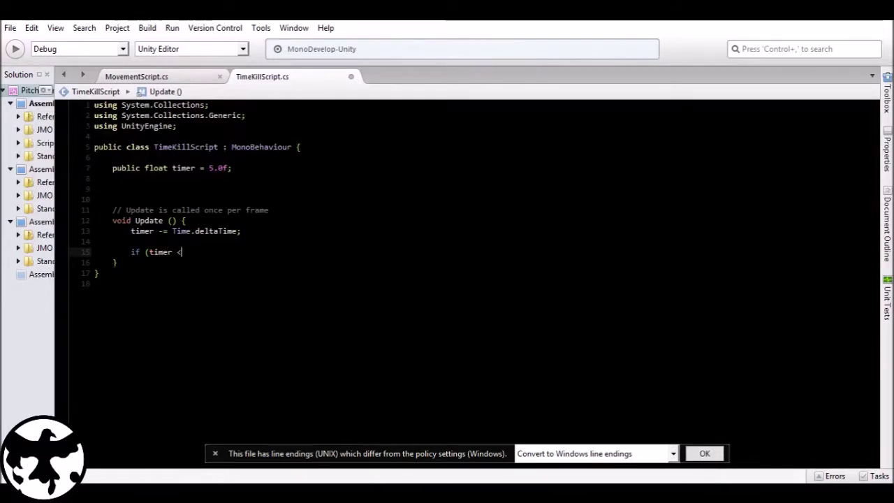
type("= 0")
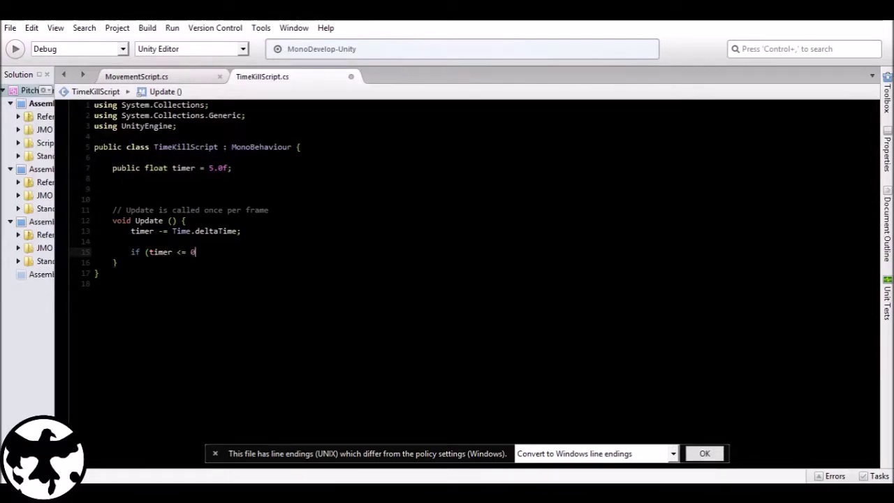
type(") {")
key("Return")
key("Return")
type("}")
Put Destroy (gameObject); inside the if block and save TimeKillScript
key("Up")
type("Destroy")
key("BackSpace")
type("(gameObject")
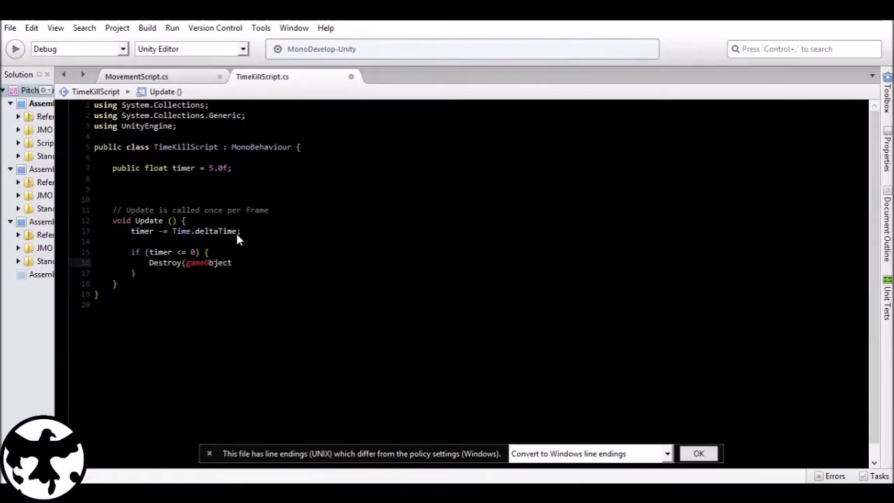
type(");")
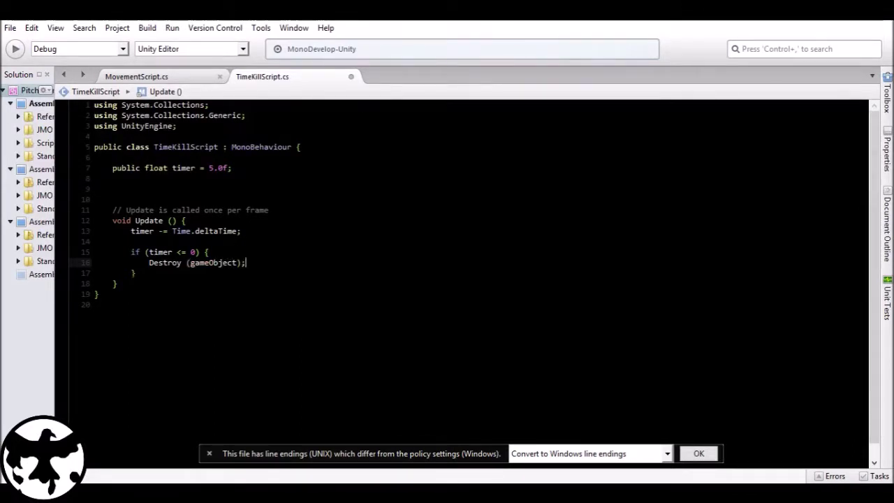
key("ctrl+s")
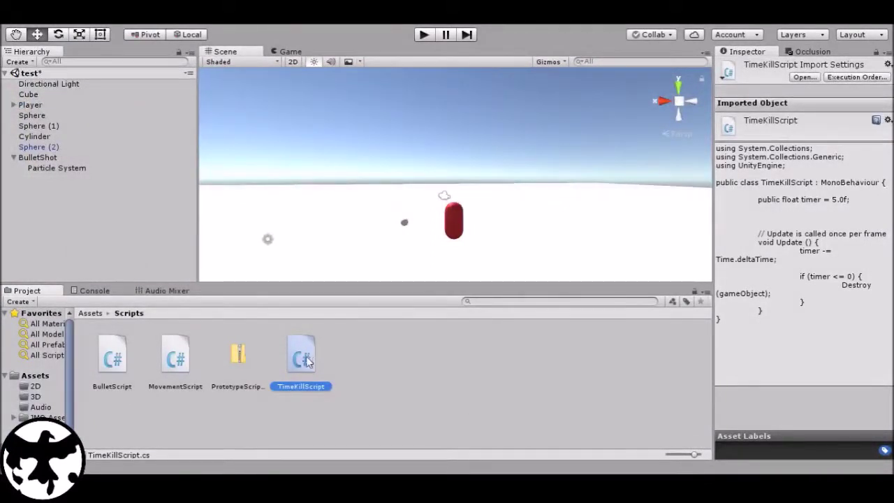
Attach TimeKillScript to the BulletShot object and set its Timer to 0.7
left_click_drag(304, 363, 46, 159)
left_click(46, 159)
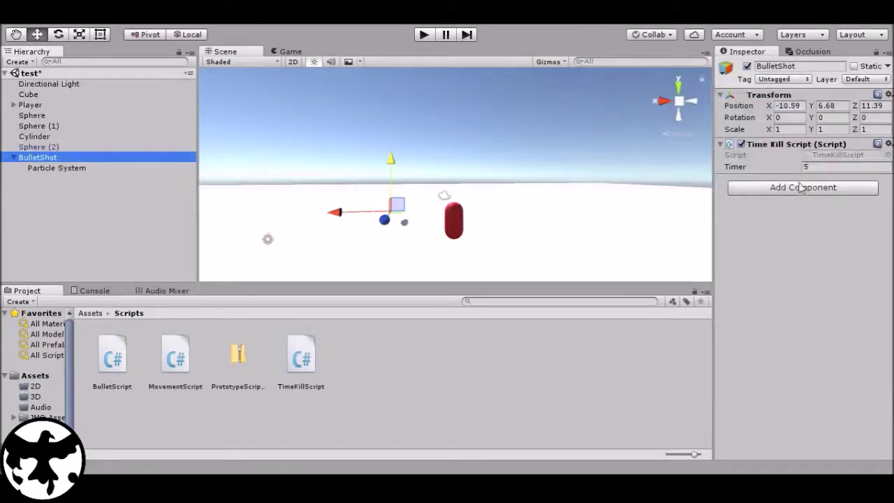
left_click(814, 166)
left_click(89, 170)
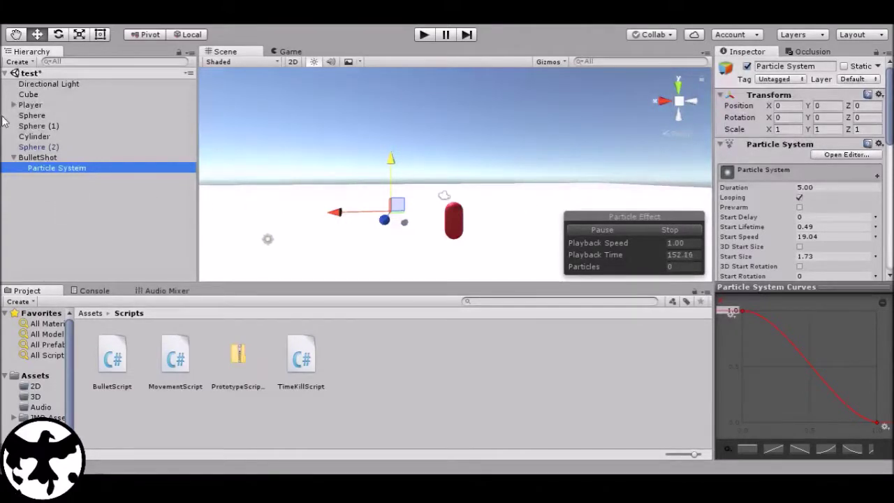
left_click(40, 159)
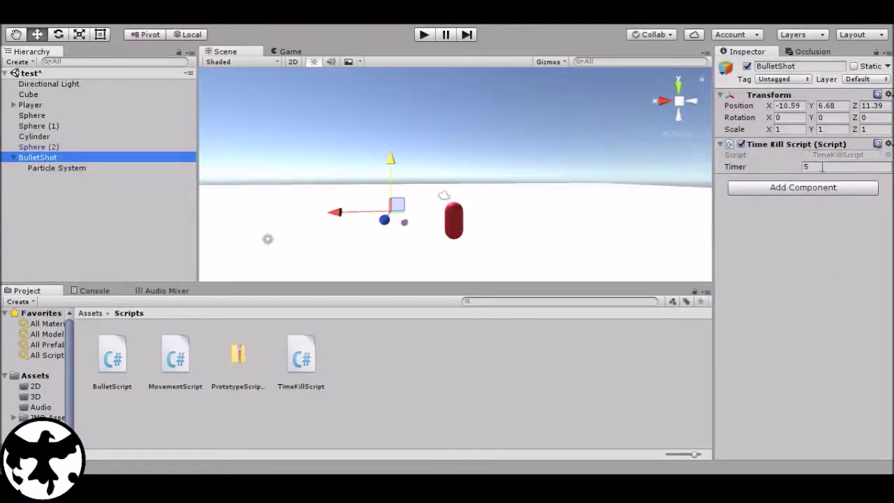
left_click(845, 167)
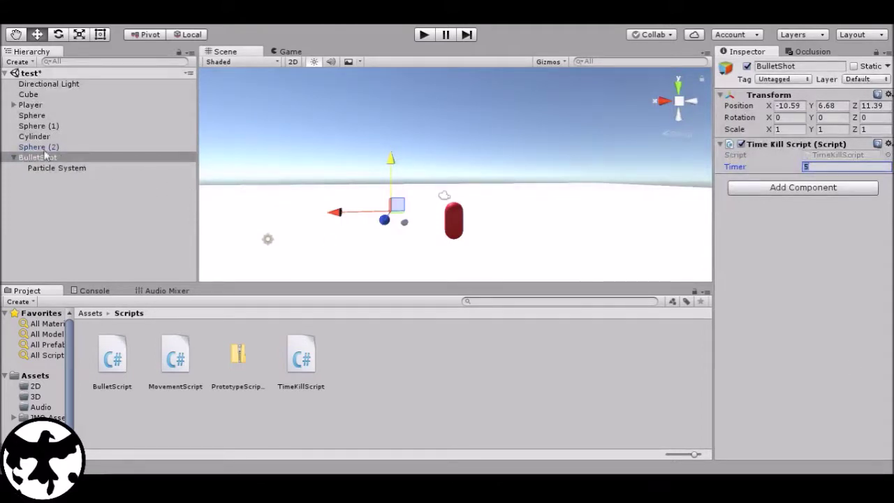
left_click(83, 168)
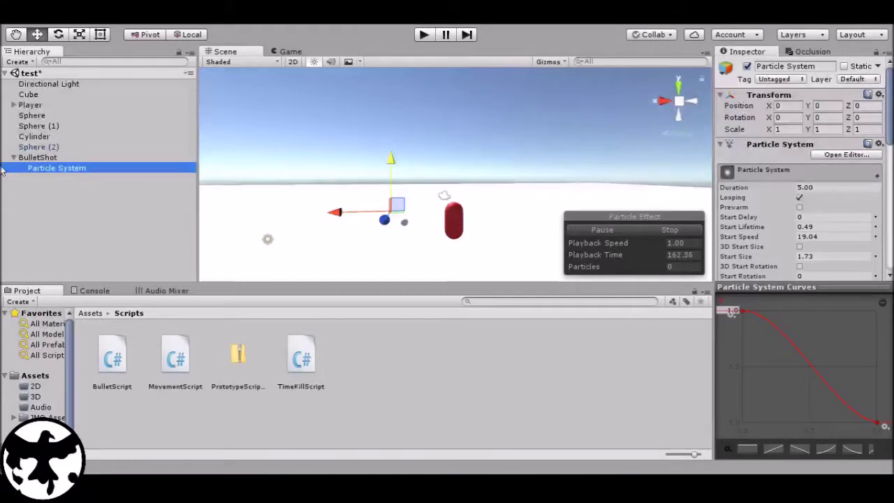
left_click(50, 159)
left_click(855, 168)
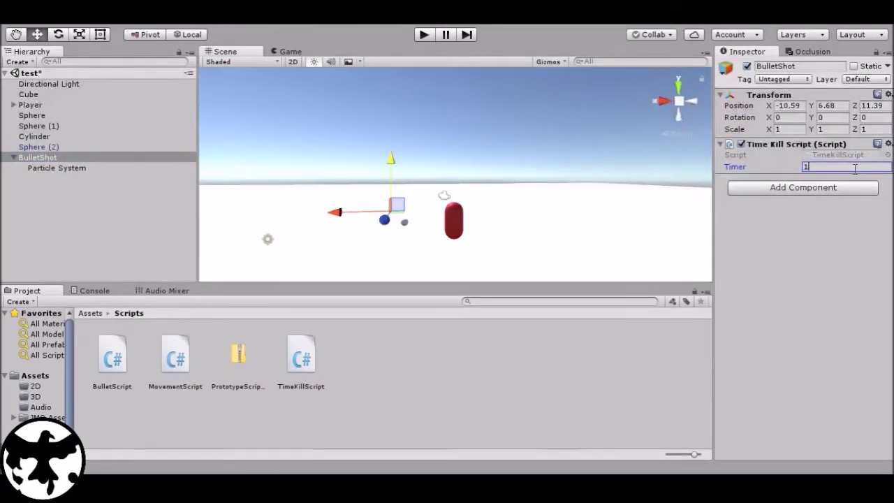
key("BackSpace")
type(".7")
key("Return")
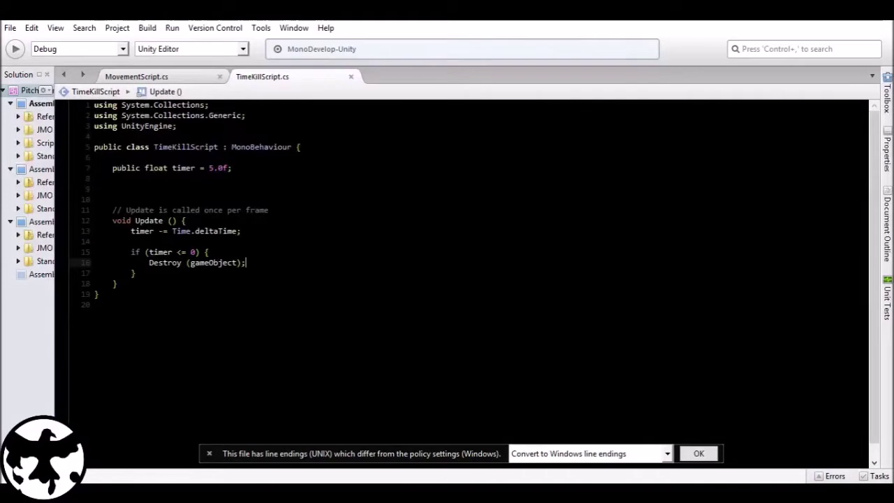
In MovementScript, add an empty Instantiate (); call below the bullet's Instantiate line in the Fire1 if block
left_click(178, 77)
scroll(534, 249, "up", 7)
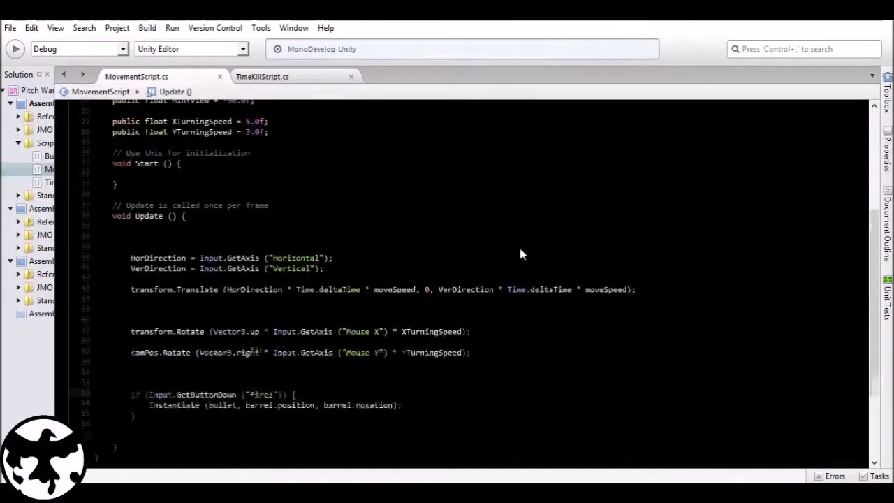
scroll(326, 402, "down", 3)
scroll(318, 415, "down", 1)
left_click(424, 316)
key("Return")
type("I")
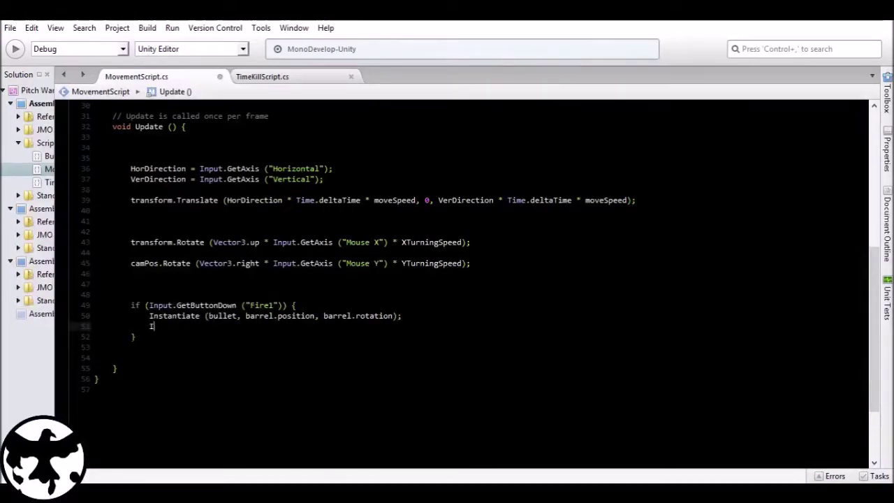
type("nst")
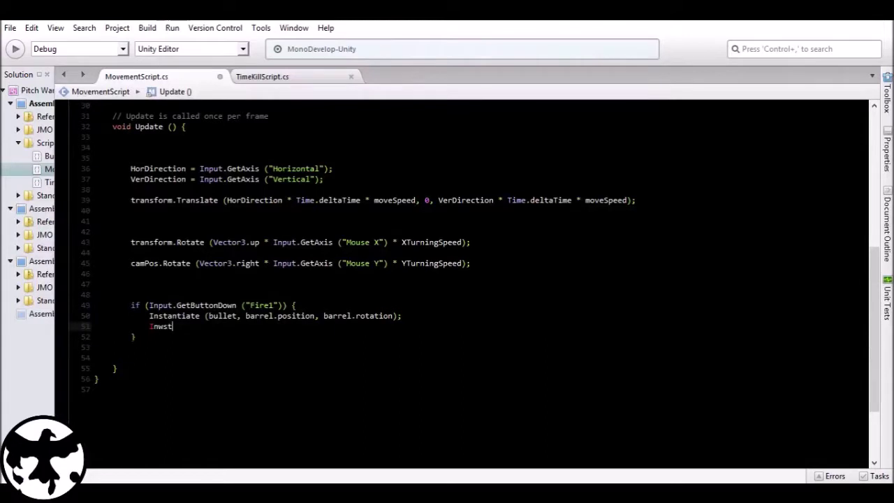
key("BackSpace")
key("BackSpace")
type("stantiate")
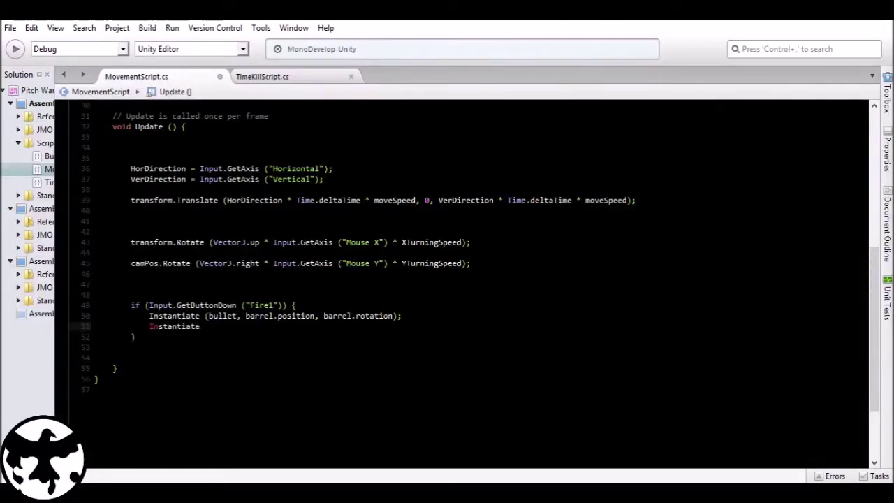
type(" ()")
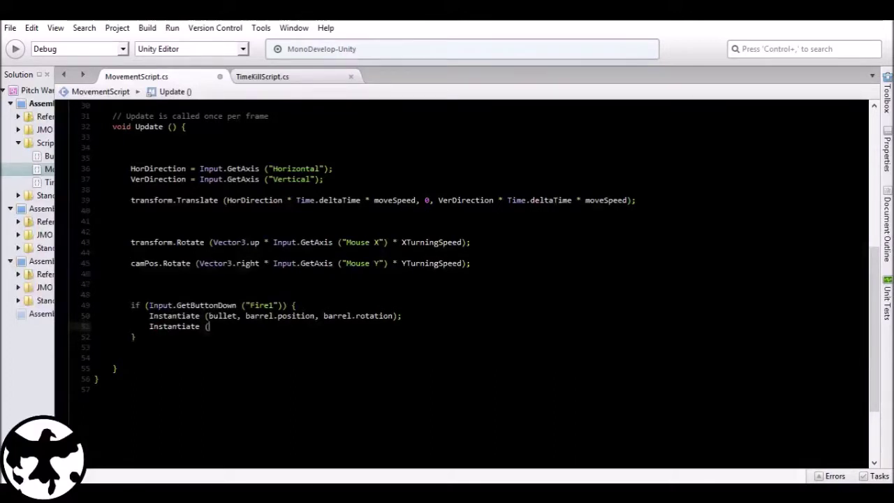
type(";")
Declare public GameObject bulletShot; directly below the bullet variable in MovementScript
scroll(405, 279, "up", 10)
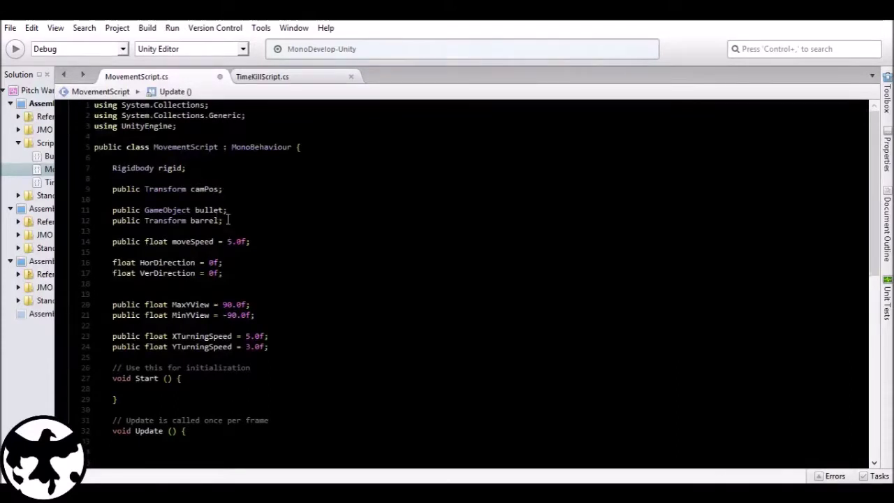
left_click(237, 211)
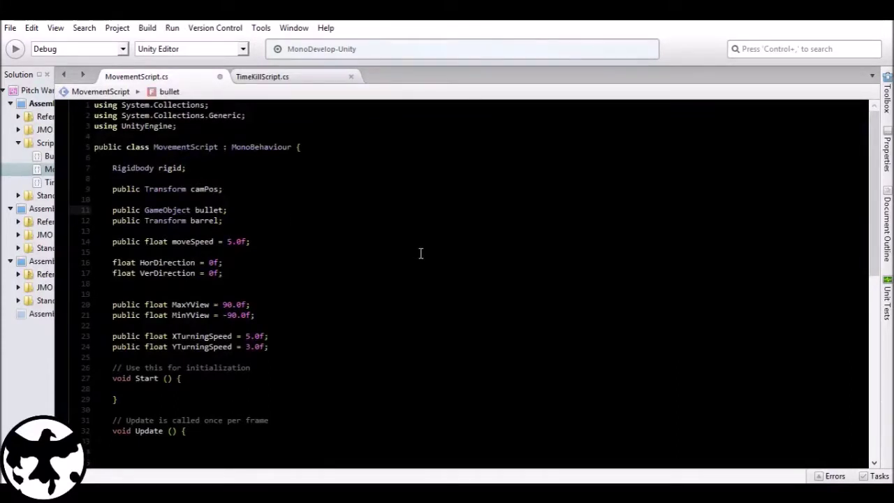
key("Return")
type("pu")
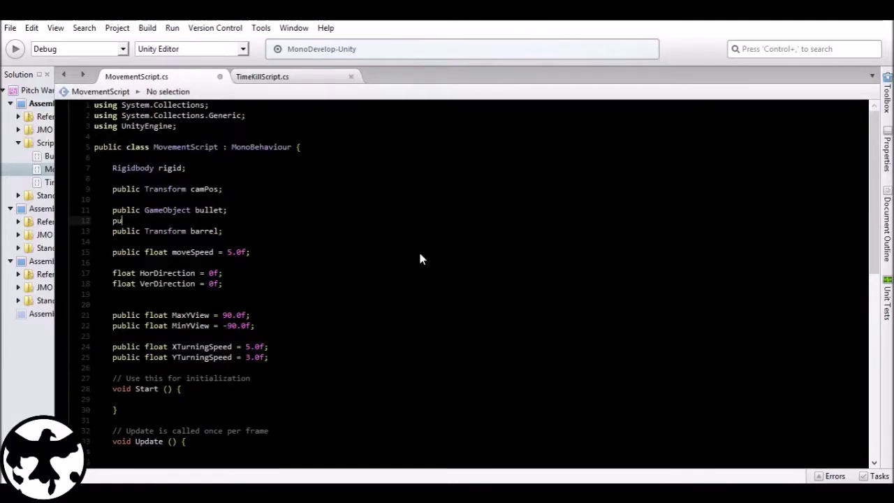
type("blic GameObject ")
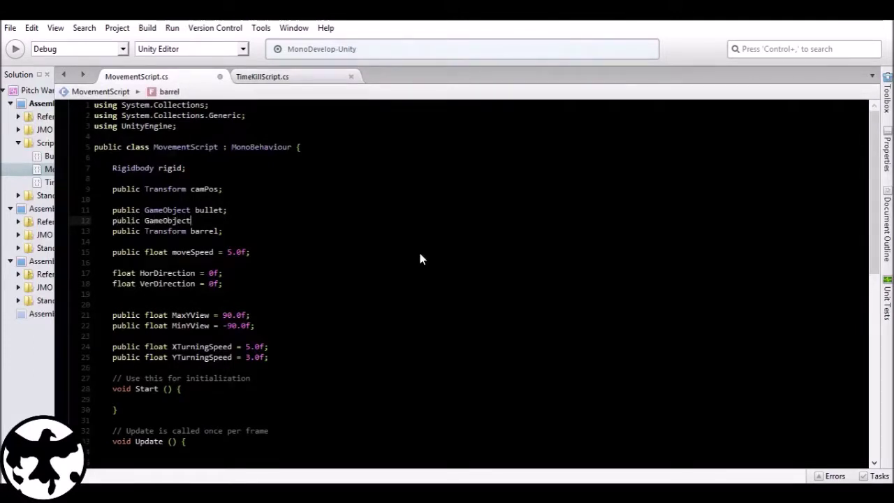
type("bullet")
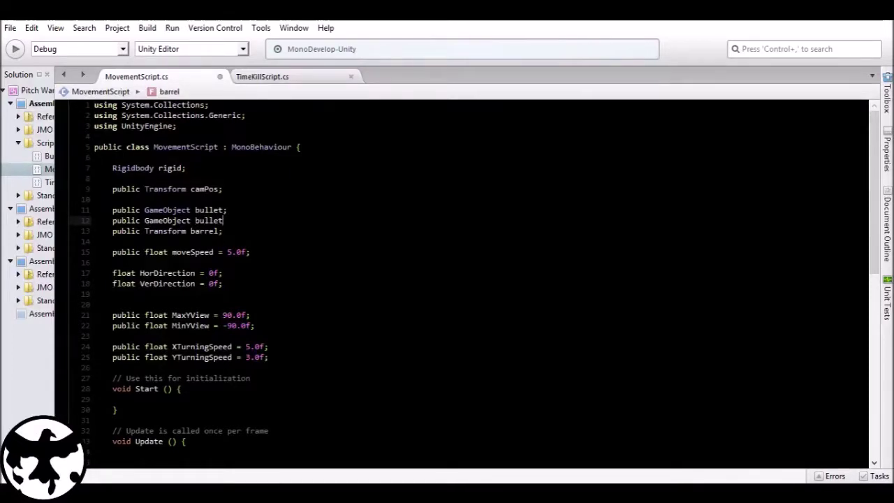
type("E")
key("BackSpace")
type("Shot;")
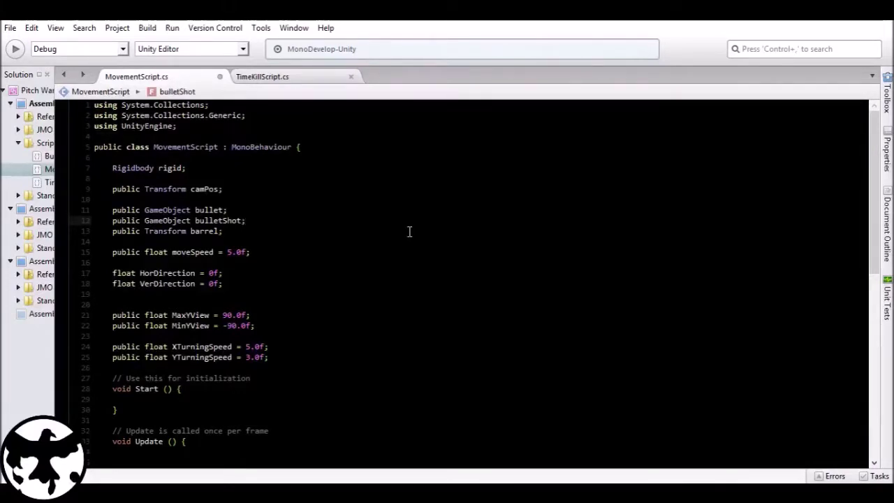
Give the empty Instantiate call in the Fire1 block the arguments bulletShot and barrel.position
scroll(335, 254, "down", 13)
scroll(335, 259, "up", 2)
left_click(206, 316)
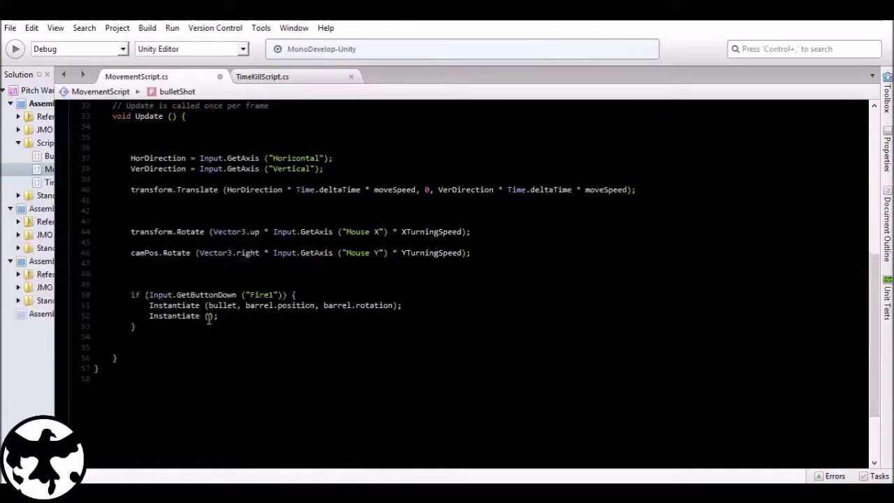
type("bullet")
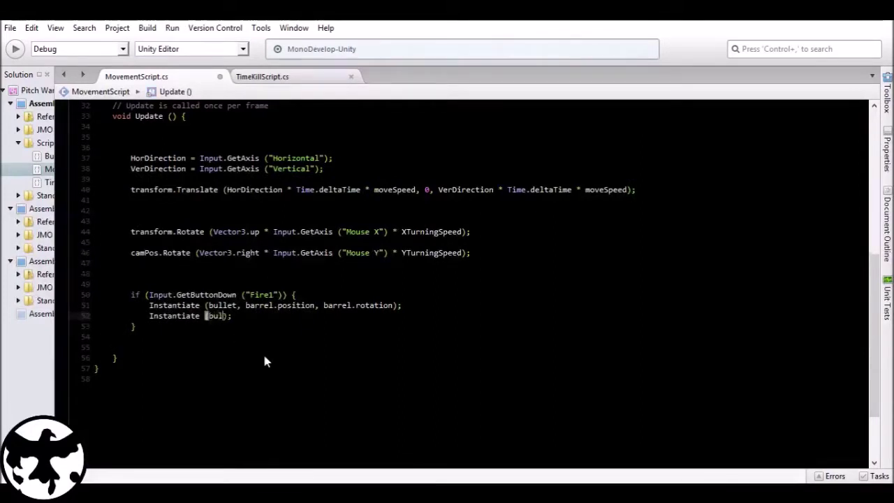
type("Shot, barrel")
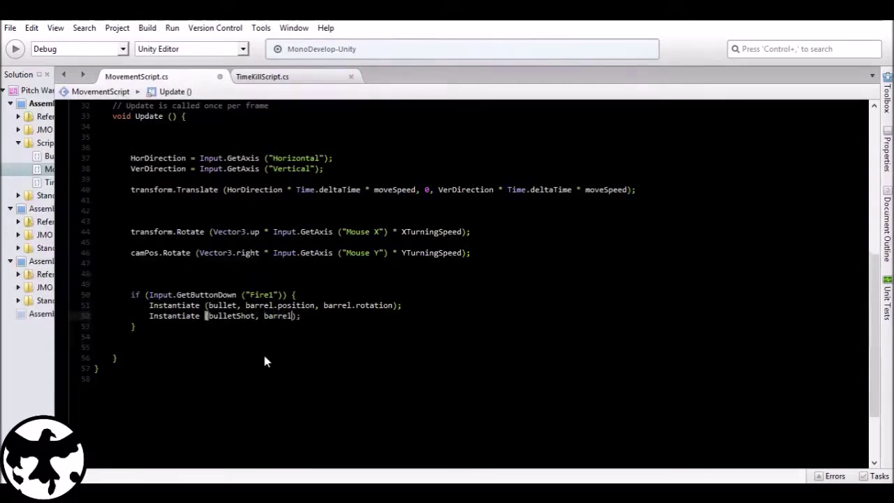
type(".postion")
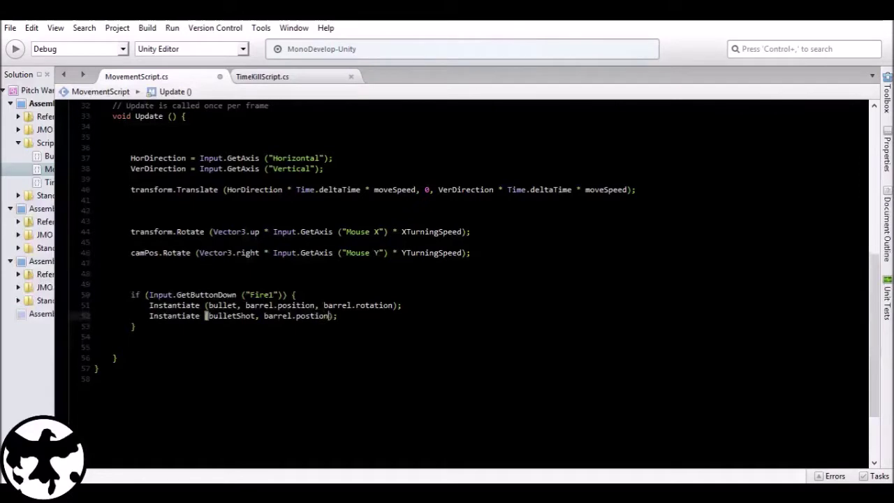
key("Left")
key("Left")
key("Left")
key("Left")
type("i")
key("Right")
key("Right")
key("Right")
key("Right")
Add barrel.rotation as the third argument of the bulletShot Instantiate call and save MovementScript
type(",")
type("barrel")
type(".rotat")
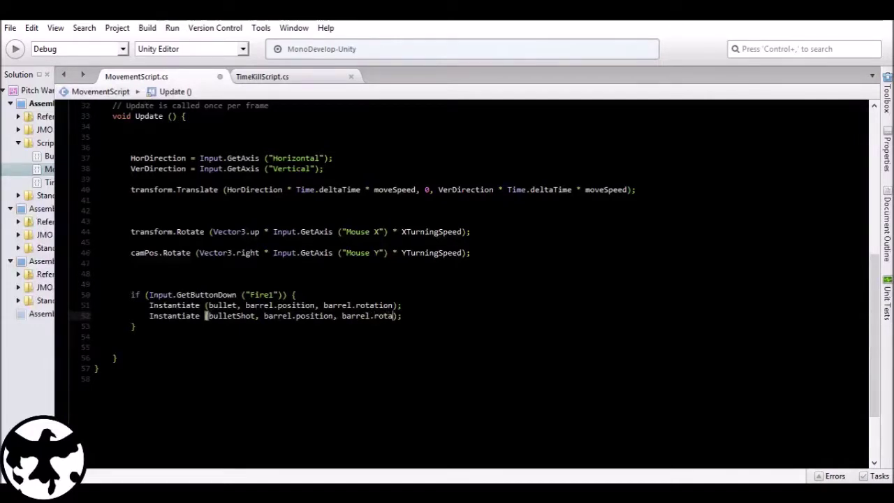
type("ion")
left_click(271, 306)
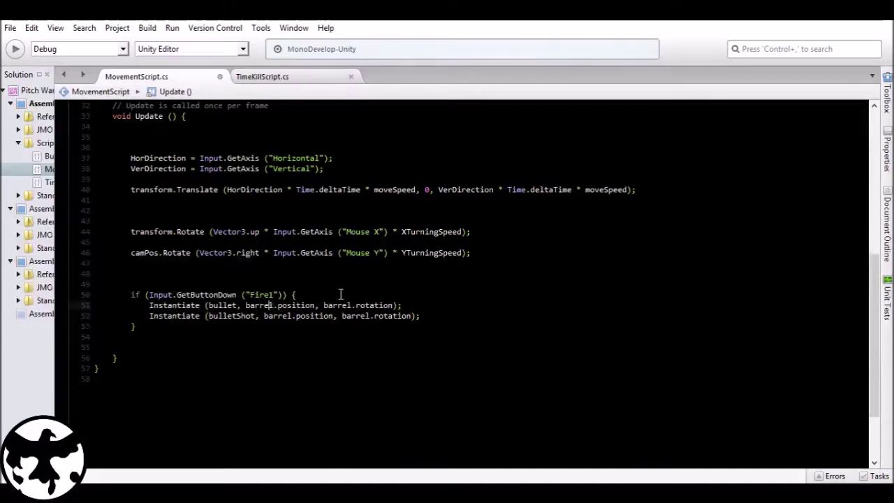
key("ctrl+s")
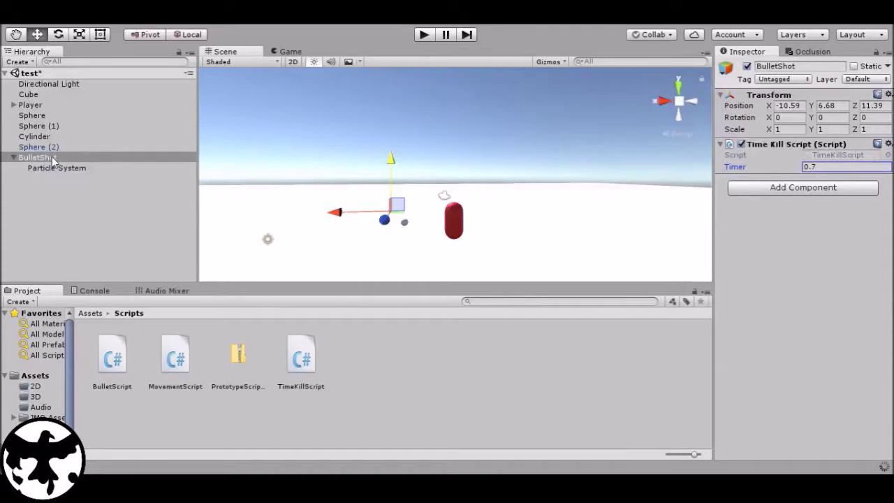
Create a prefab named Shot in the Prefab folder and fill it with the BulletShot object
left_click(92, 316)
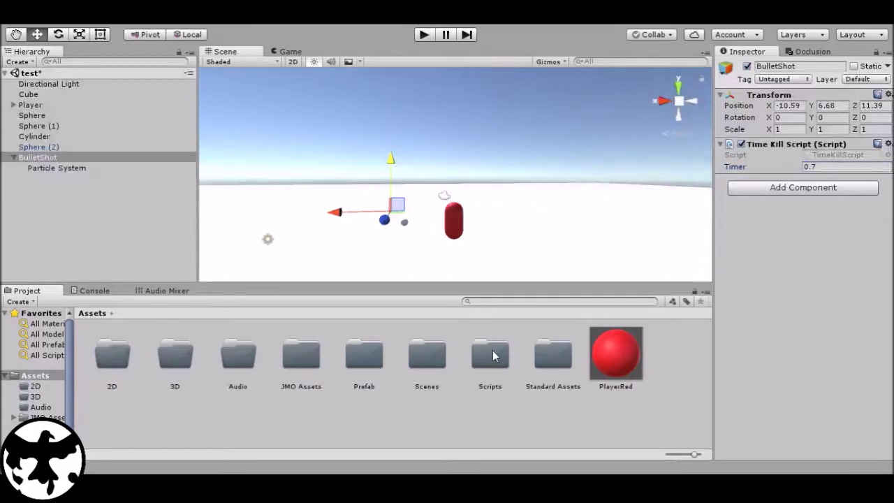
double_click(356, 348)
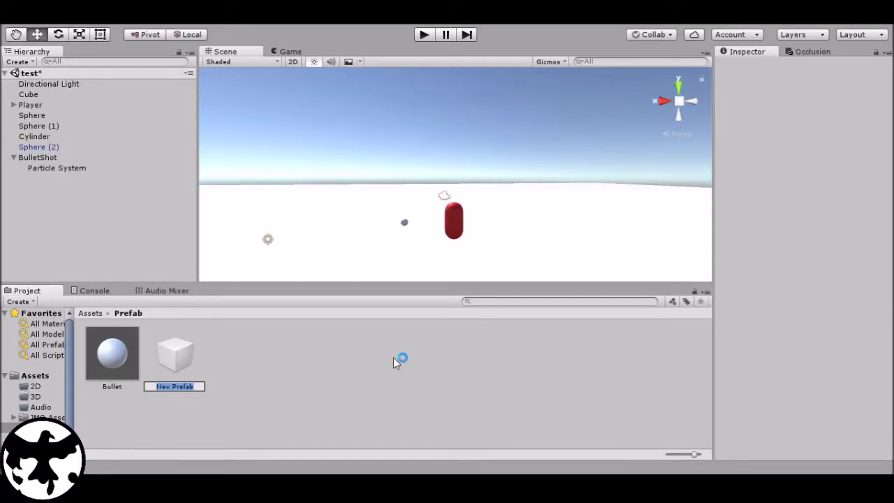
type("Shot")
key("Return")
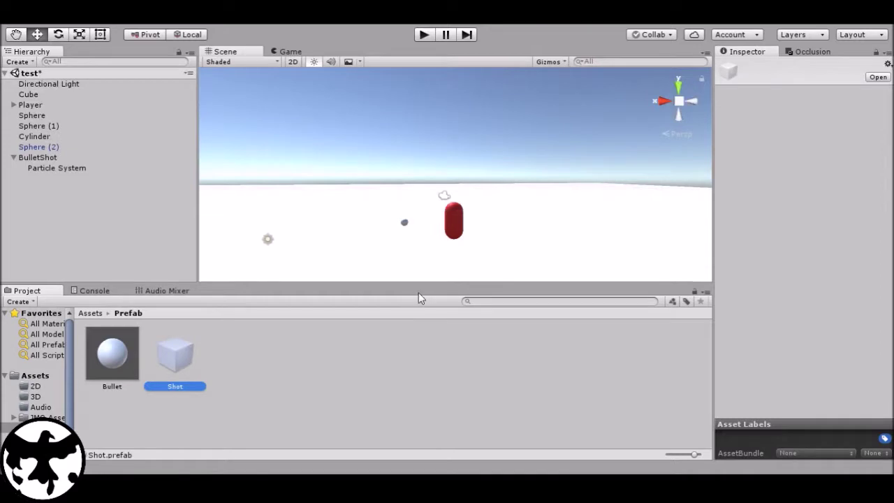
left_click_drag(35, 157, 175, 354)
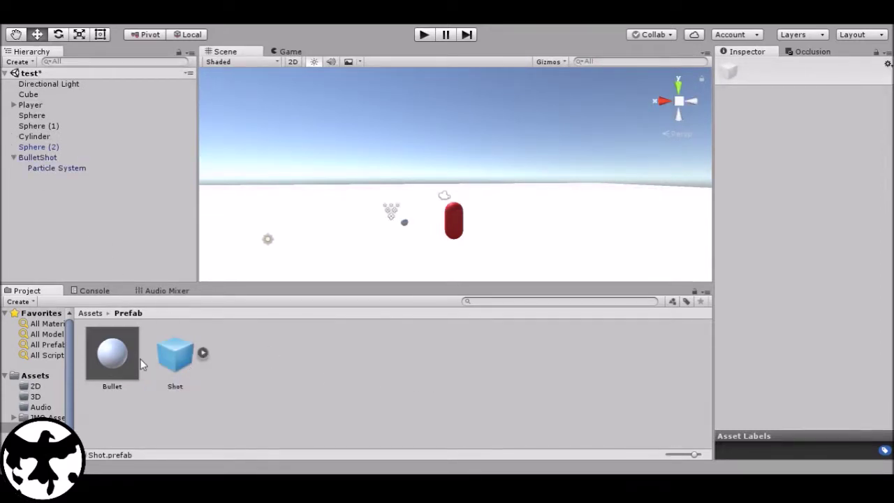
left_click(165, 360)
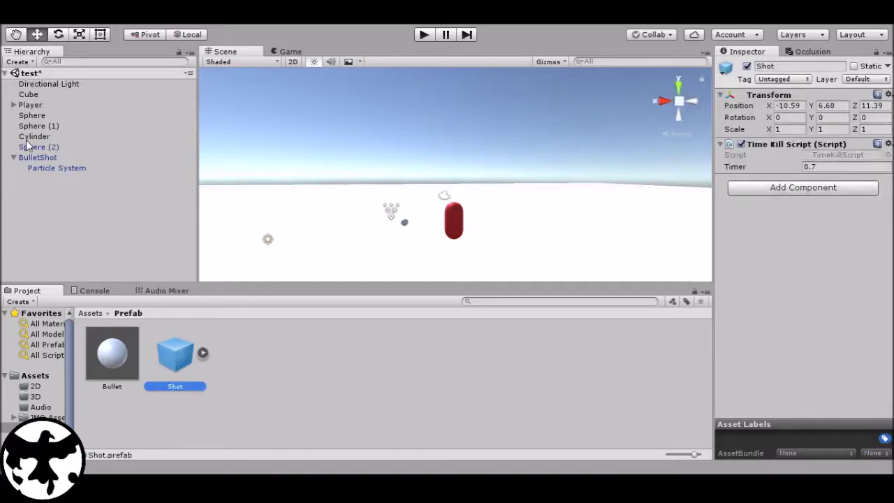
Assign the Shot prefab to Bullet Shot in the Player's Movement Script component
left_click(40, 107)
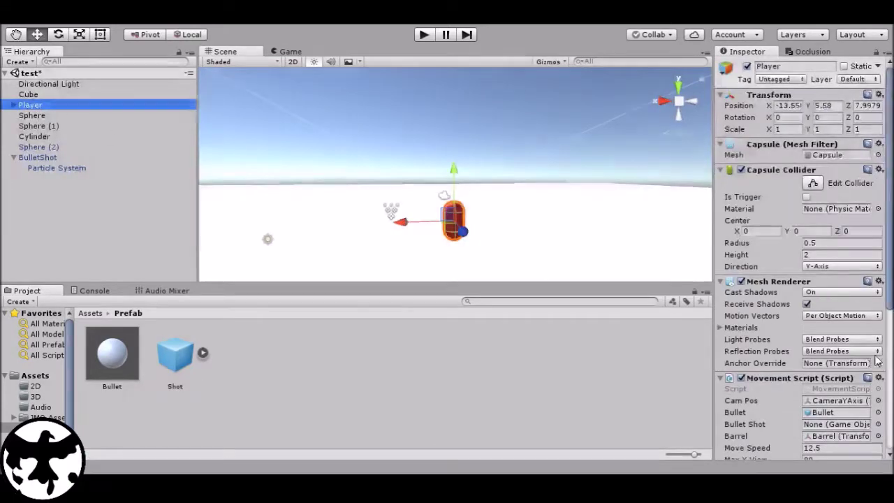
scroll(774, 191, "down", 5)
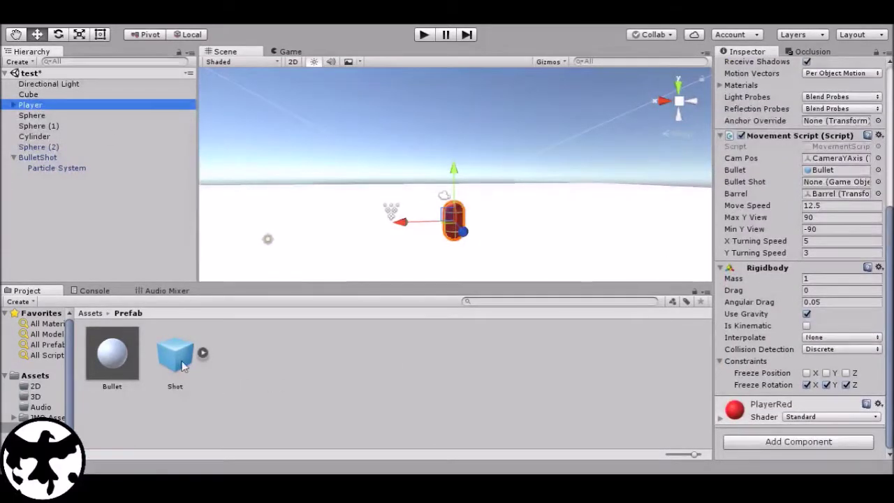
left_click_drag(175, 354, 839, 181)
Run the scene and fire several shots with the player to test the burst effect
left_click(425, 35)
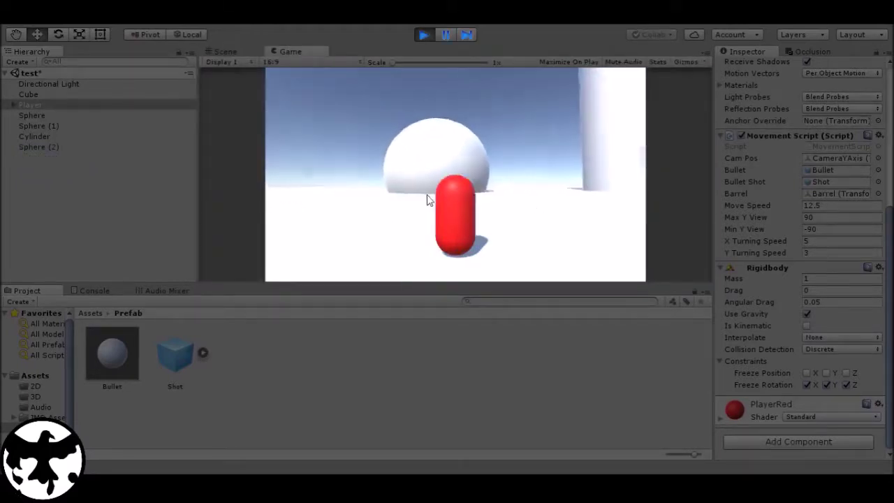
left_click(510, 202)
left_click(572, 206)
left_click(601, 207)
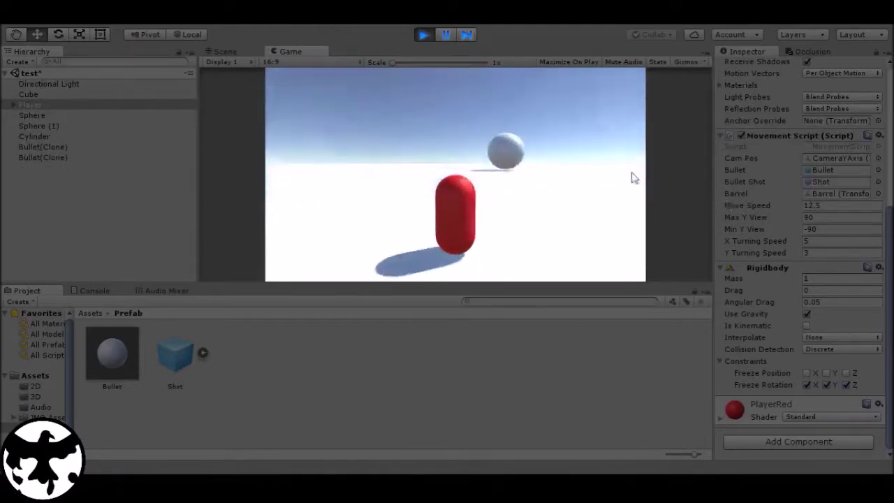
left_click(580, 174)
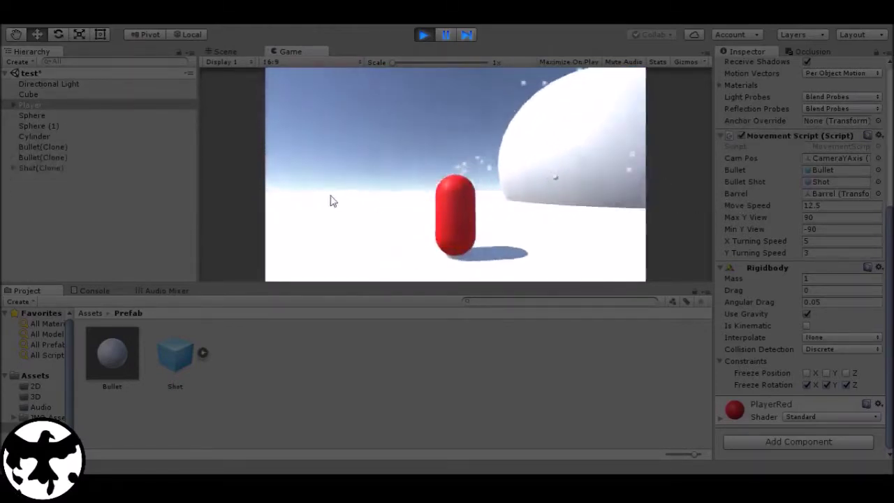
Fire more shots in different directions while turning the player to check the burst effect, and stop the play test
left_click(270, 195)
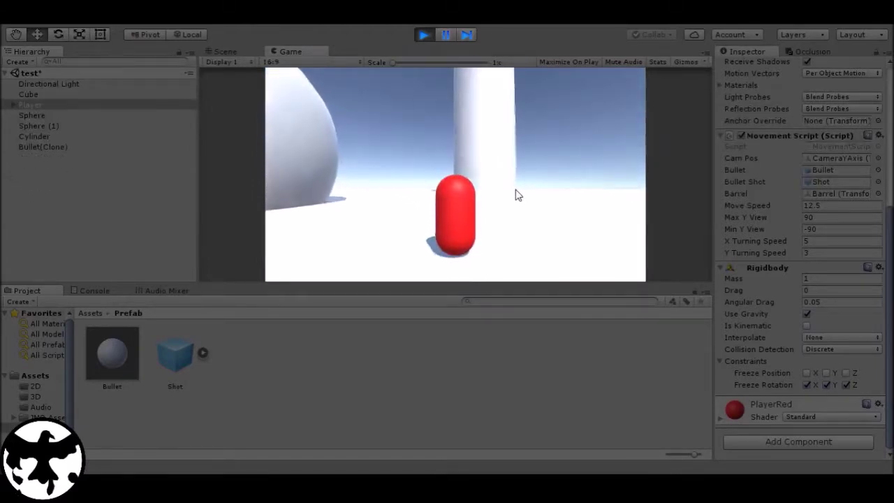
left_click(481, 202)
left_click(457, 200)
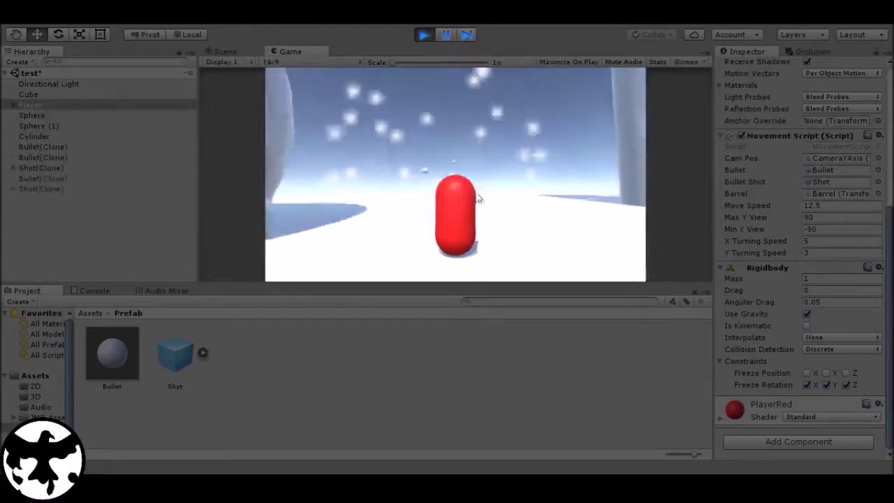
left_click(520, 189)
left_click(468, 206)
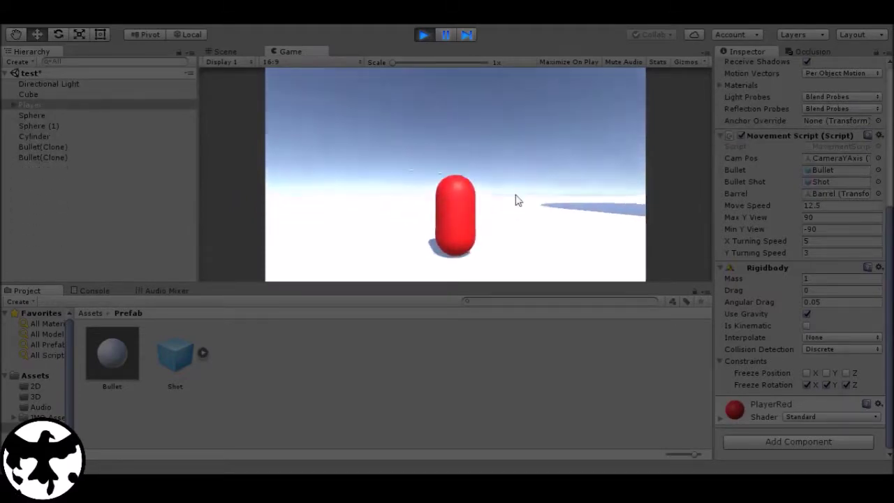
left_click(505, 207)
left_click(437, 202)
left_click(391, 205)
left_click(361, 205)
left_click(342, 208)
left_click(495, 199)
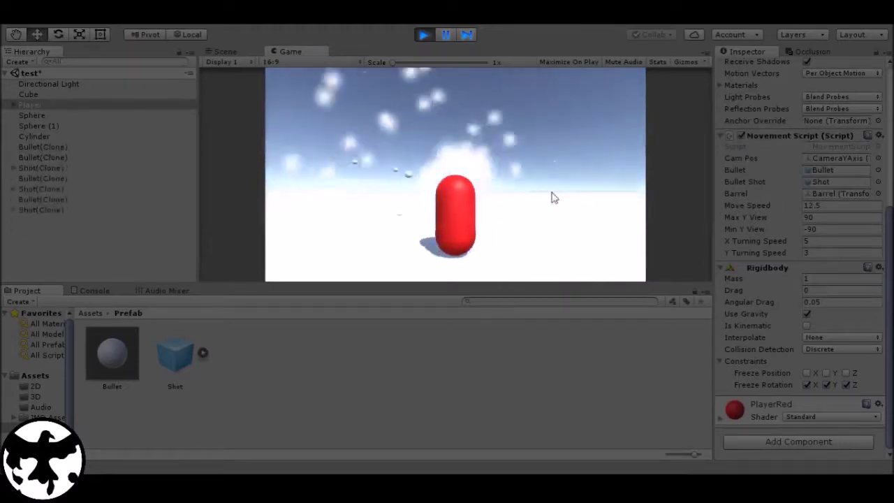
left_click(580, 193)
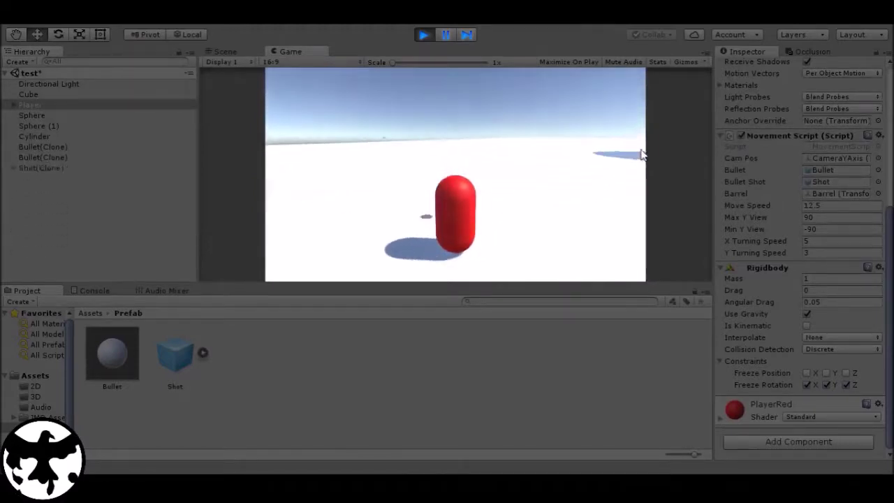
left_click(585, 203)
left_click(519, 198)
left_click(512, 196)
left_click(527, 197)
left_click(617, 180)
left_click(612, 204)
left_click(482, 202)
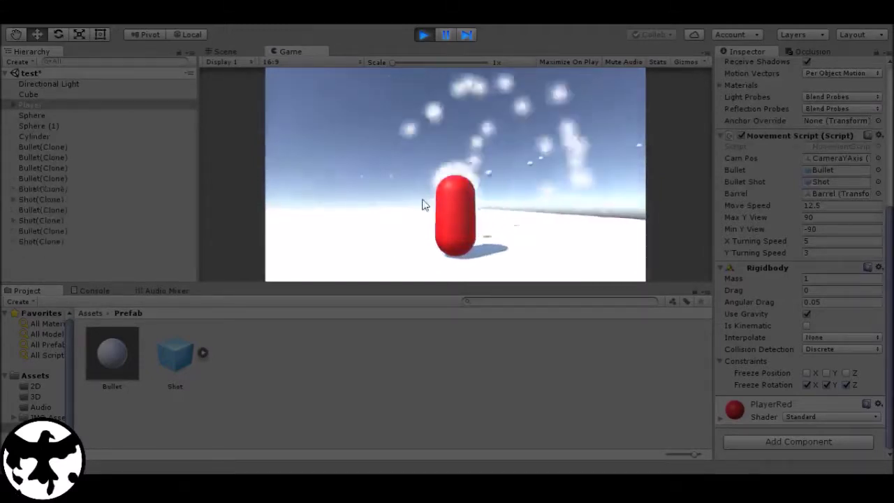
left_click(377, 204)
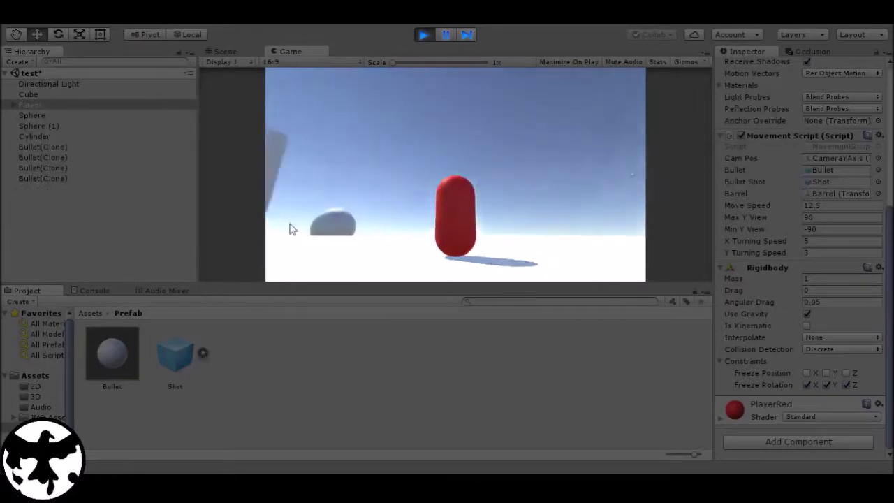
left_click(265, 165)
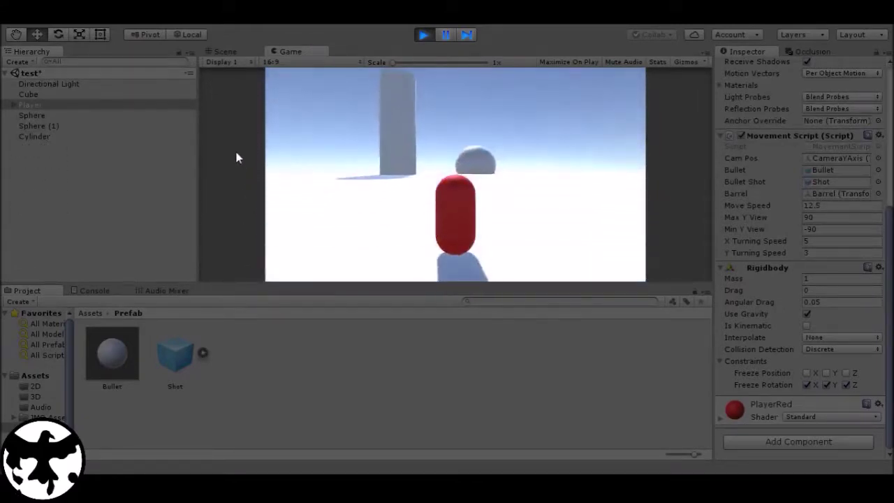
left_click(315, 168)
left_click(385, 172)
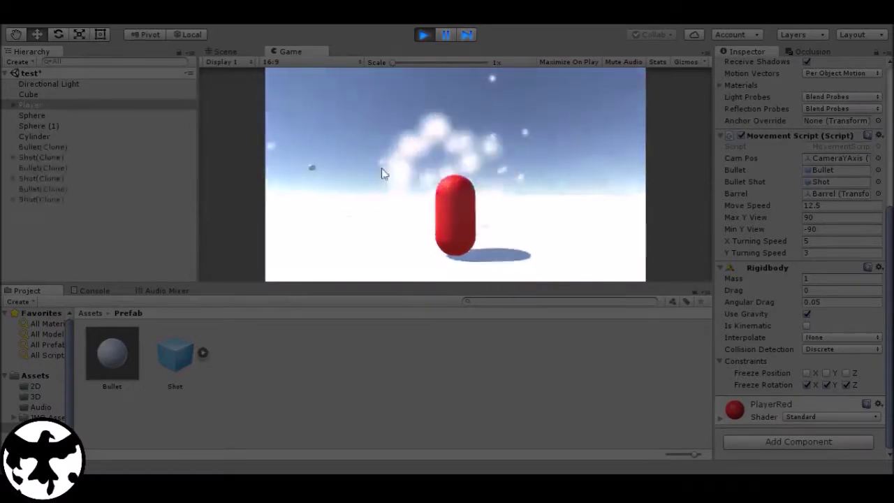
left_click(415, 174)
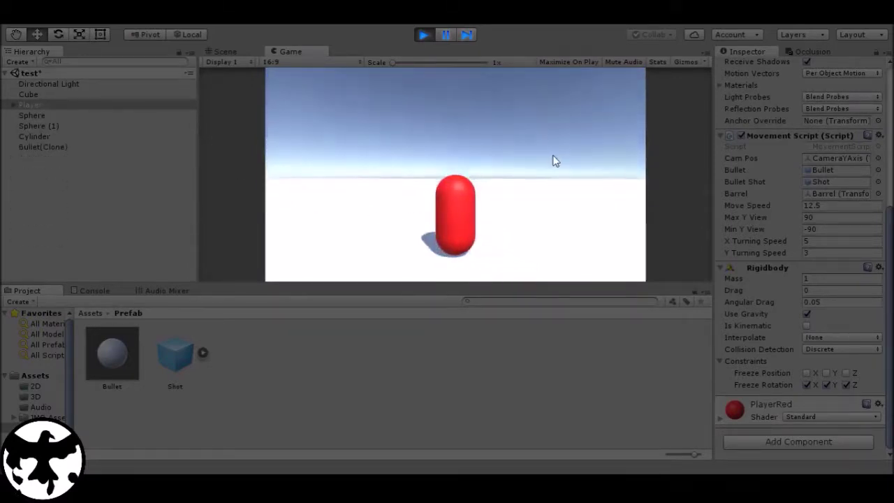
left_click(423, 34)
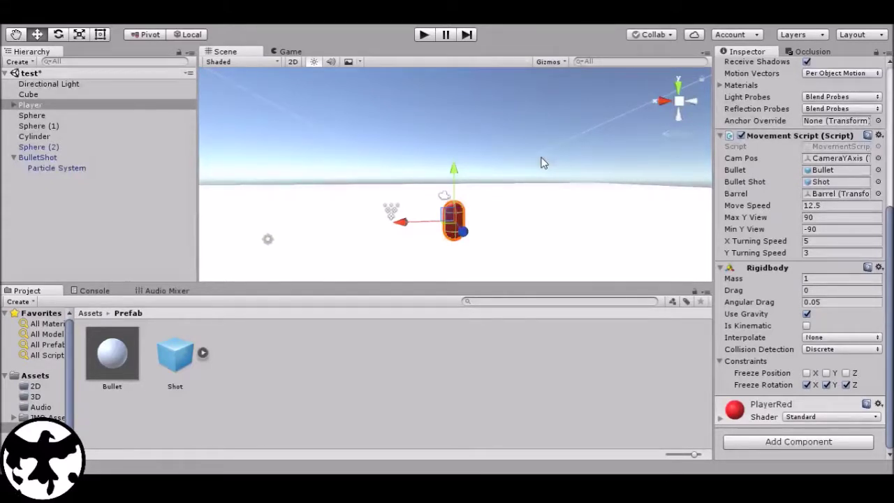
Create a new material named ShotParticle in the Assets folder
left_click(95, 313)
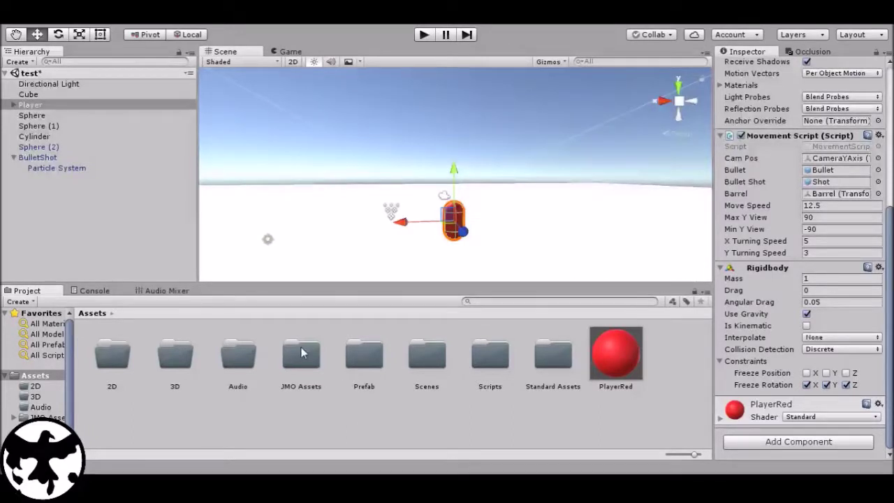
left_click(450, 420)
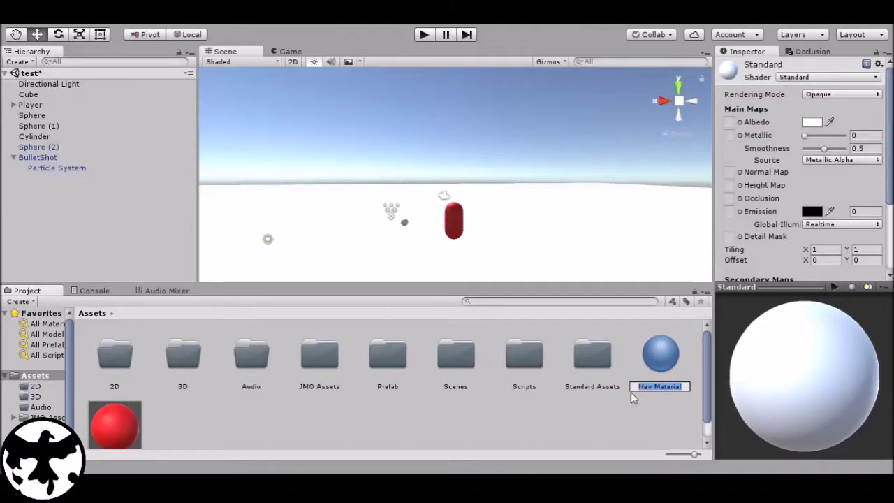
type("Shoot")
key("BackSpace")
key("BackSpace")
type("tParticle")
key("Return")
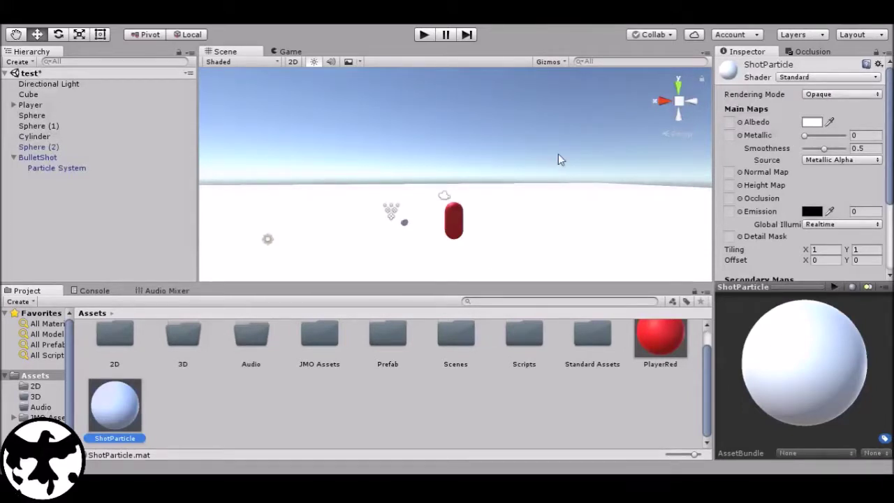
Change the PlasmaShot image in the 2D folder to the Sprite (2D and UI) texture type and apply the import settings
scroll(577, 386, "up", 1)
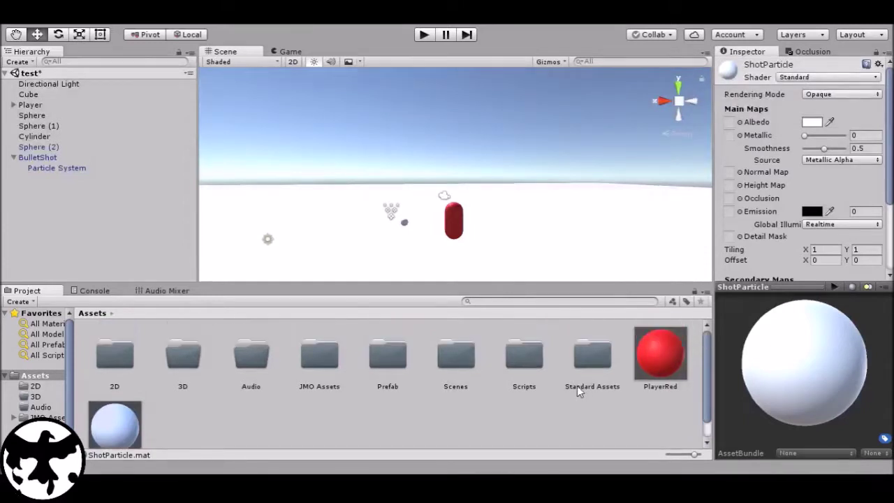
double_click(120, 357)
left_click(130, 358)
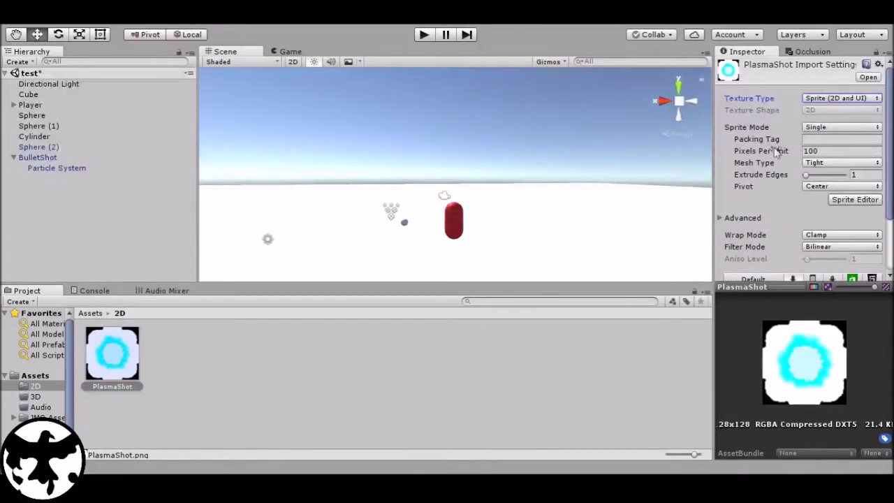
scroll(778, 169, "down", 3)
left_click(869, 269)
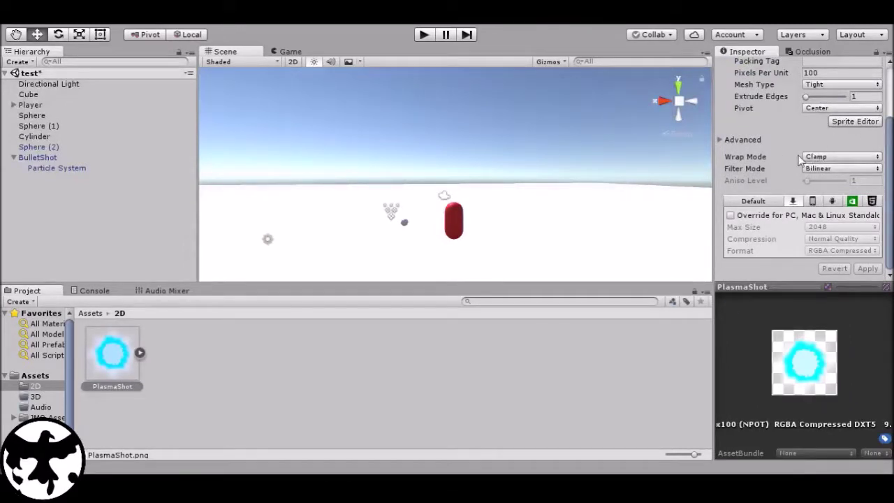
scroll(799, 159, "up", 3)
scroll(785, 189, "down", 3)
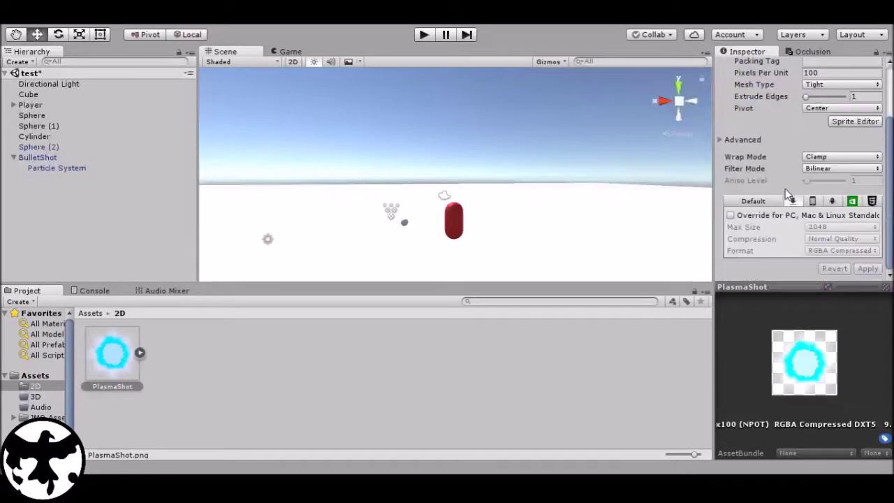
Give the ShotParticle material the Particles/Additive shader and use PlasmaShot as its particle texture
left_click(94, 314)
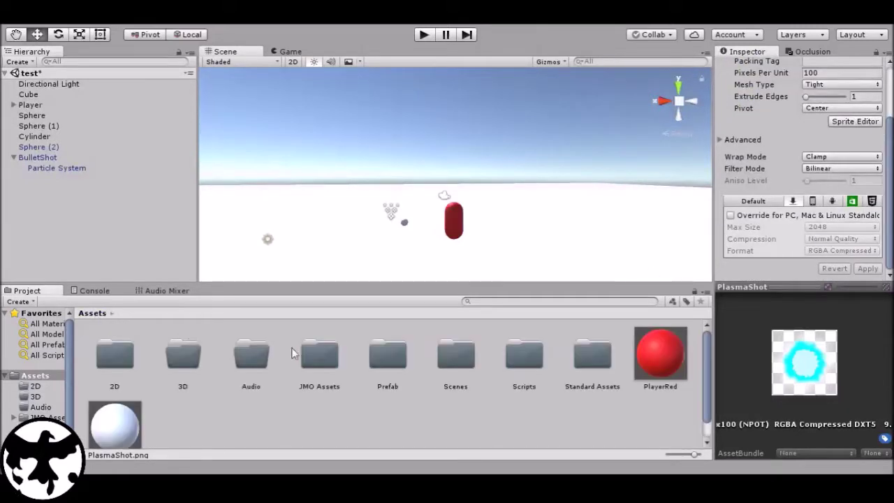
scroll(122, 419, "down", 1)
left_click(125, 427)
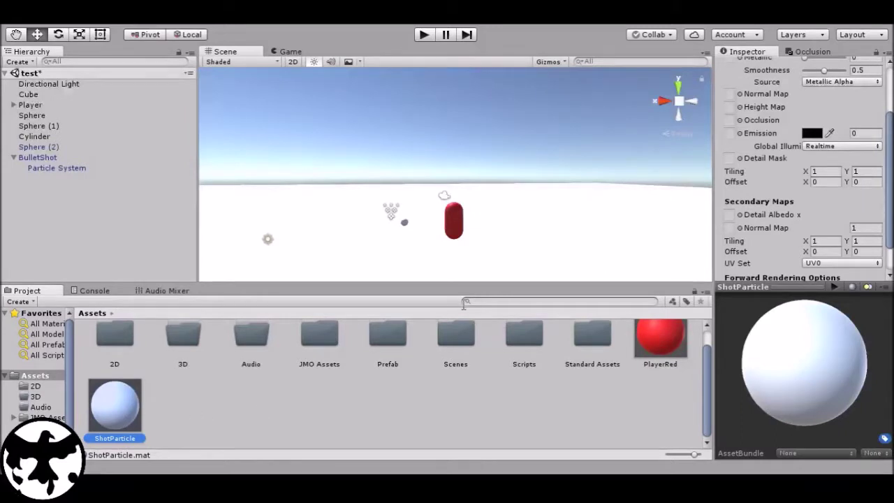
scroll(803, 168, "up", 3)
left_click(829, 80)
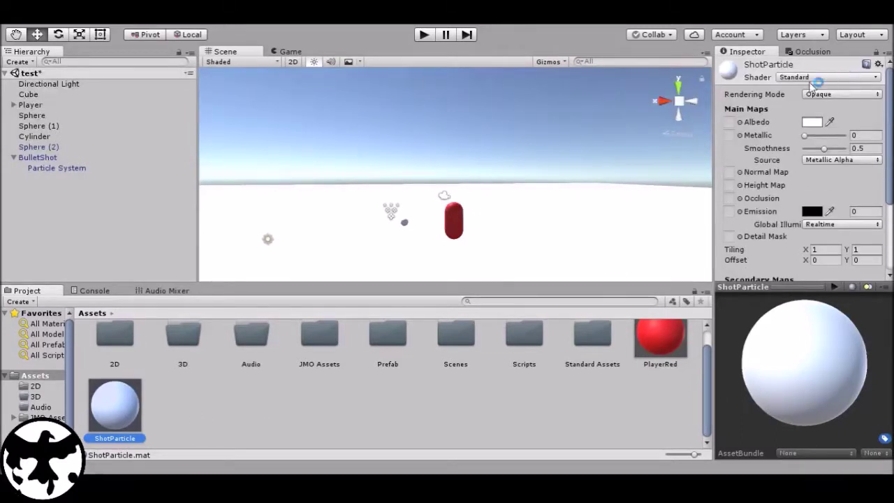
left_click(812, 222)
left_click(697, 188)
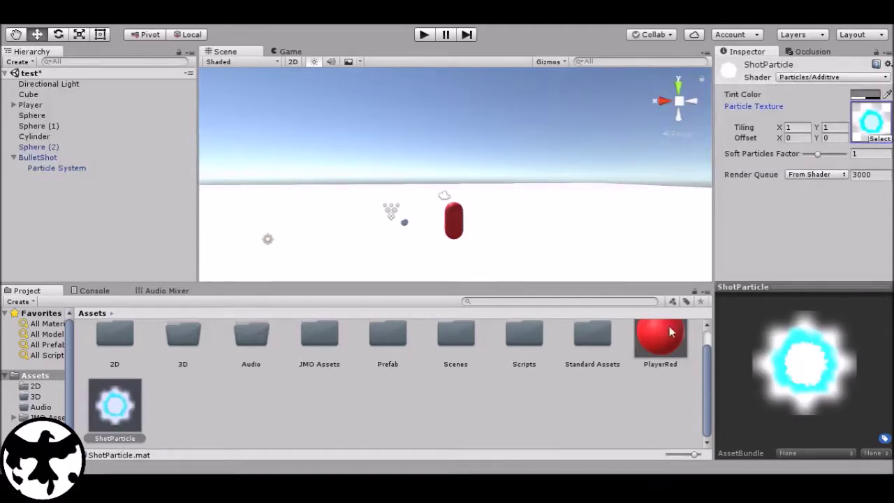
Apply the ShotParticle material to the Particle System under BulletShot and inspect its renderer material
left_click_drag(127, 413, 62, 167)
left_click(63, 167)
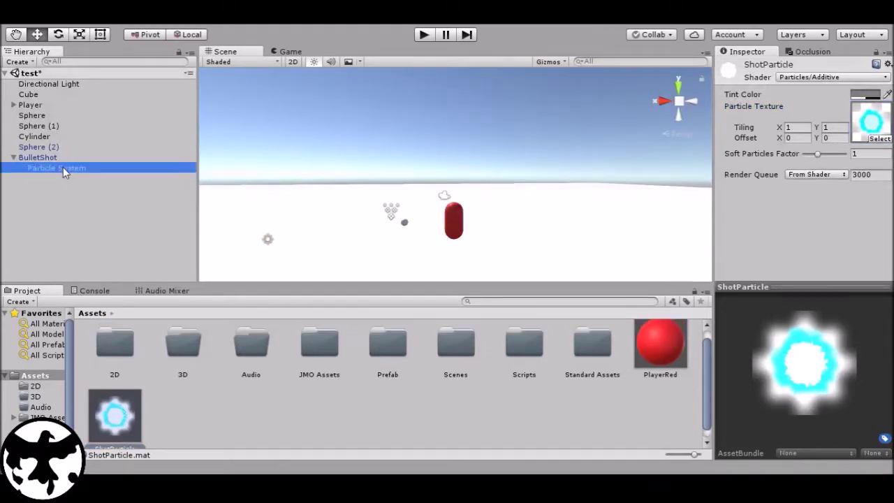
scroll(451, 191, "down", 5)
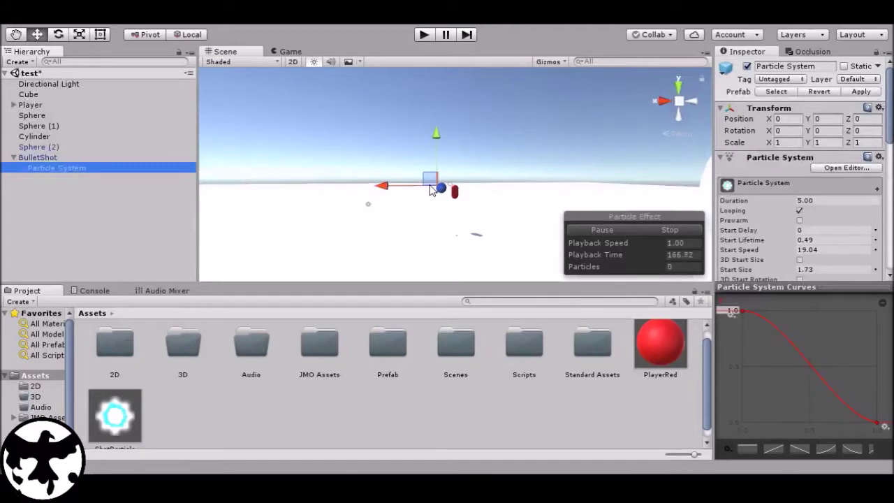
scroll(450, 191, "up", 2)
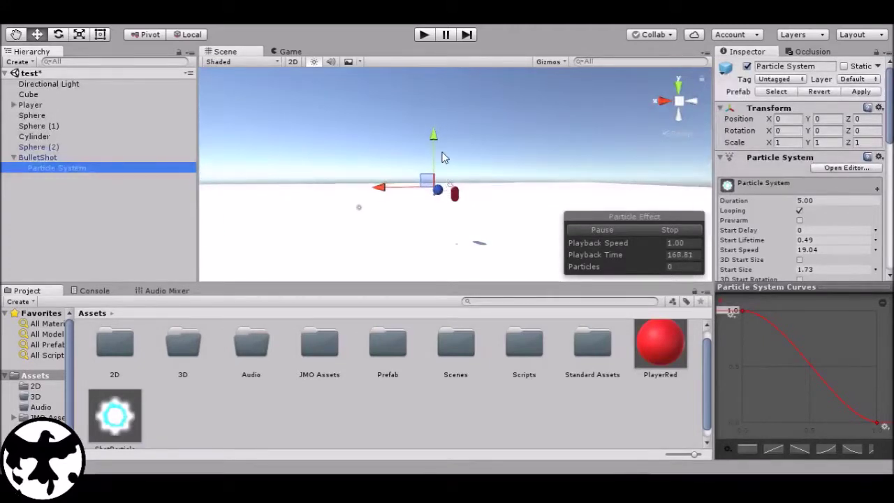
scroll(460, 195, "up", 1)
scroll(459, 192, "up", 2)
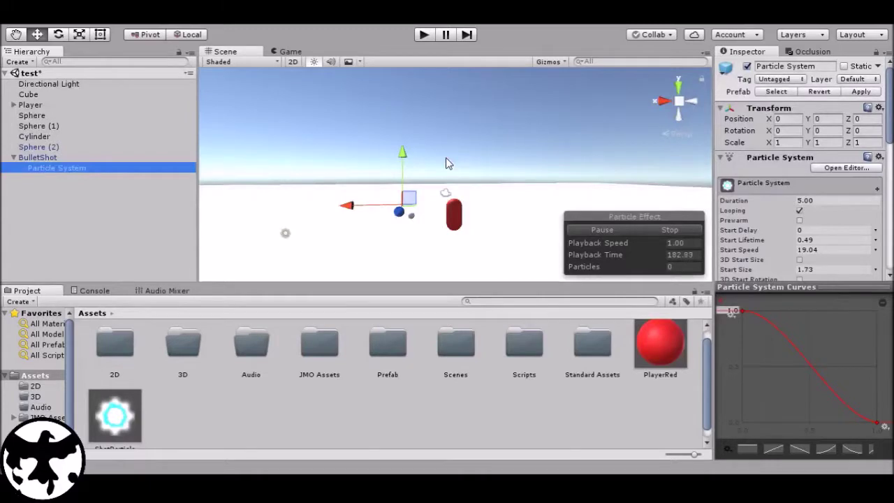
scroll(838, 196, "down", 10)
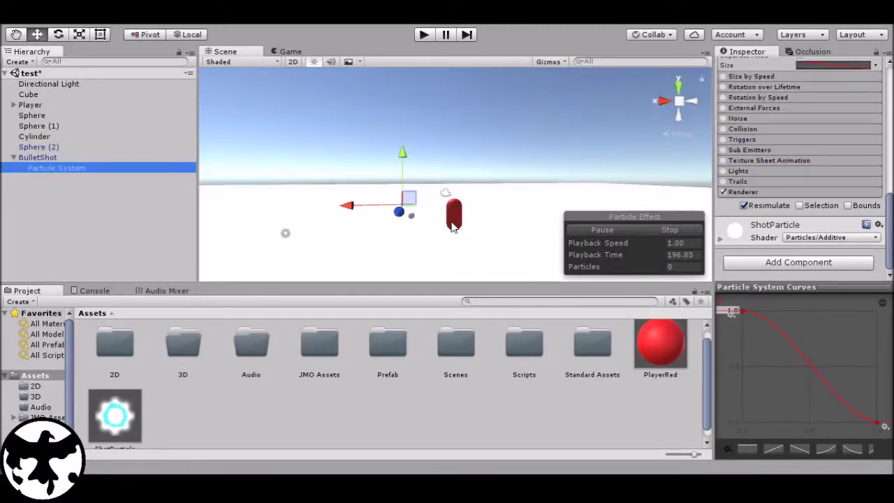
scroll(426, 188, "down", 4)
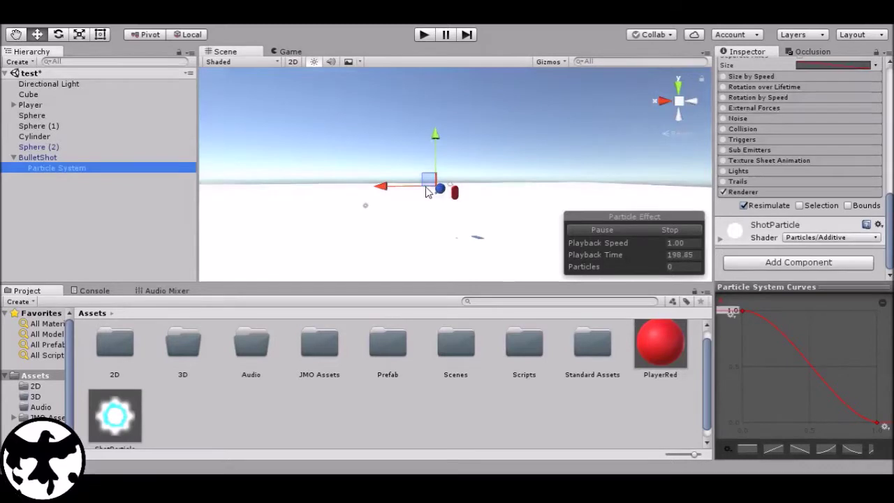
mouse_move(426, 192)
middle_mouse_down()
mouse_move(365, 190)
mouse_move(457, 184)
mouse_move(457, 202)
mouse_move(410, 222)
mouse_move(429, 209)
middle_mouse_up()
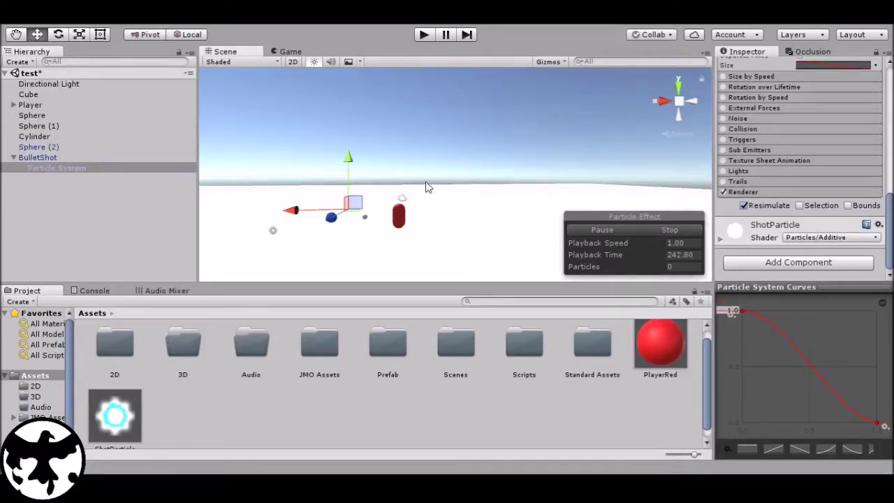
scroll(426, 186, "up", 4)
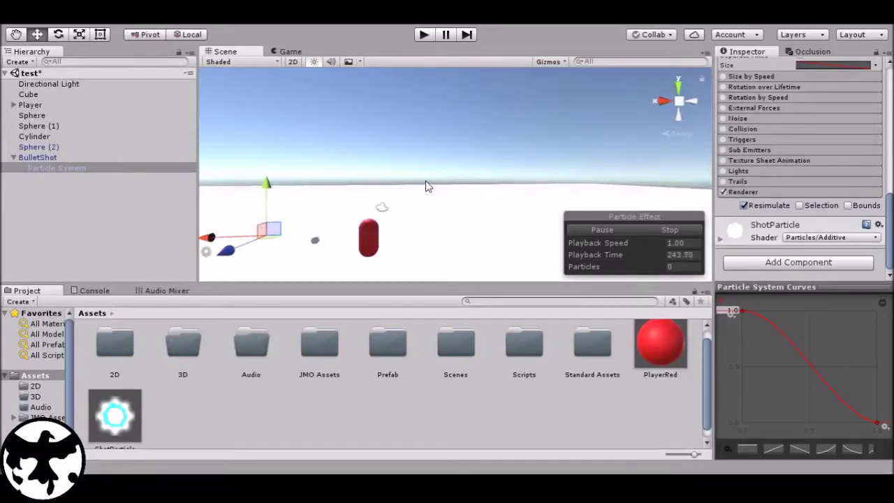
middle_click_drag(429, 186, 487, 175)
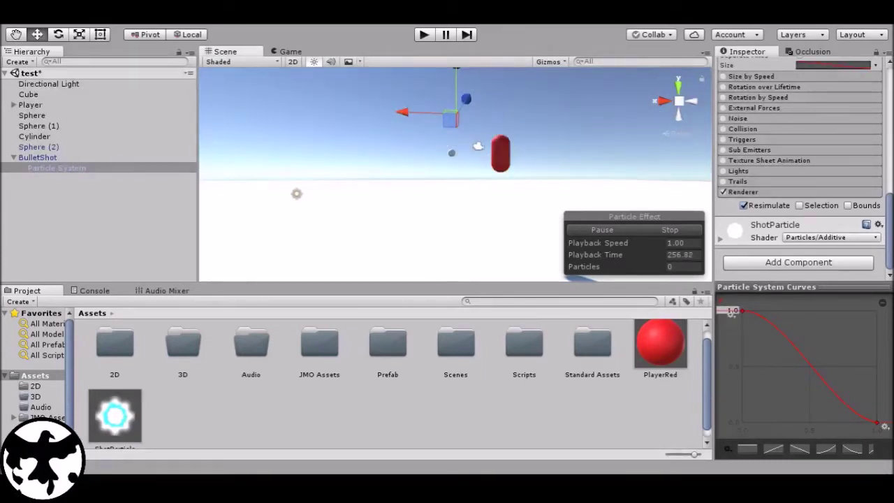
middle_click_drag(545, 134, 479, 158)
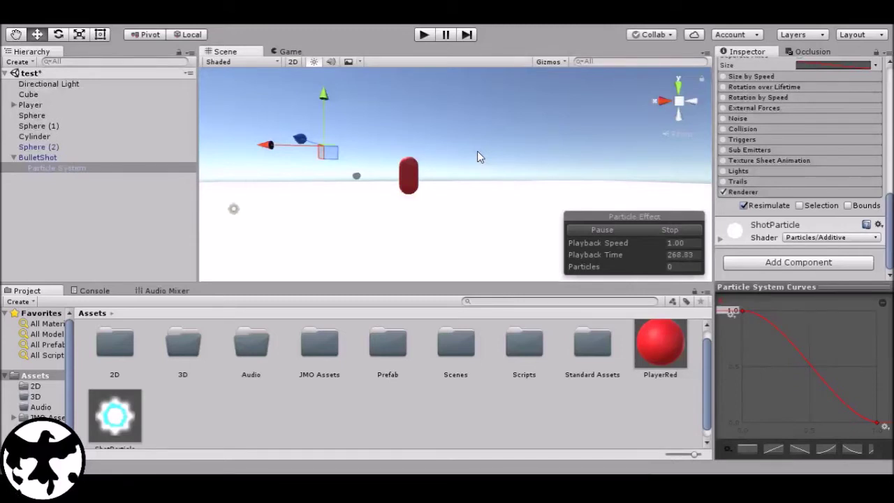
key("Left")
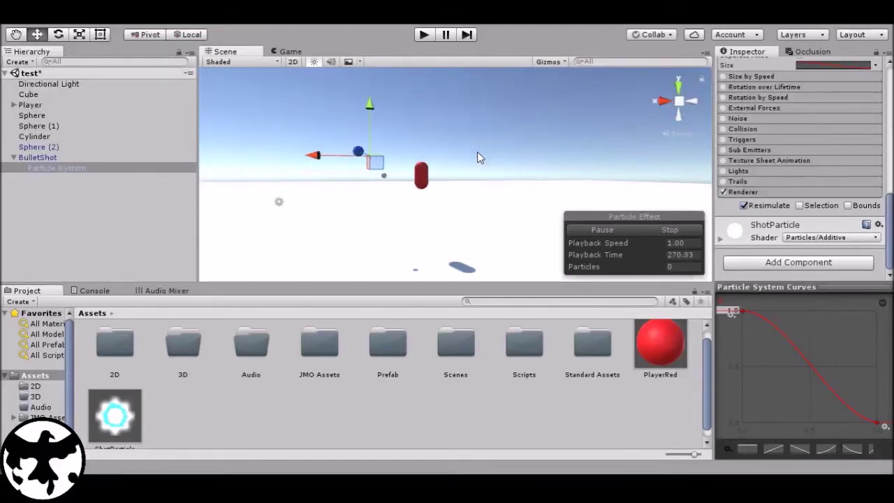
key("Up")
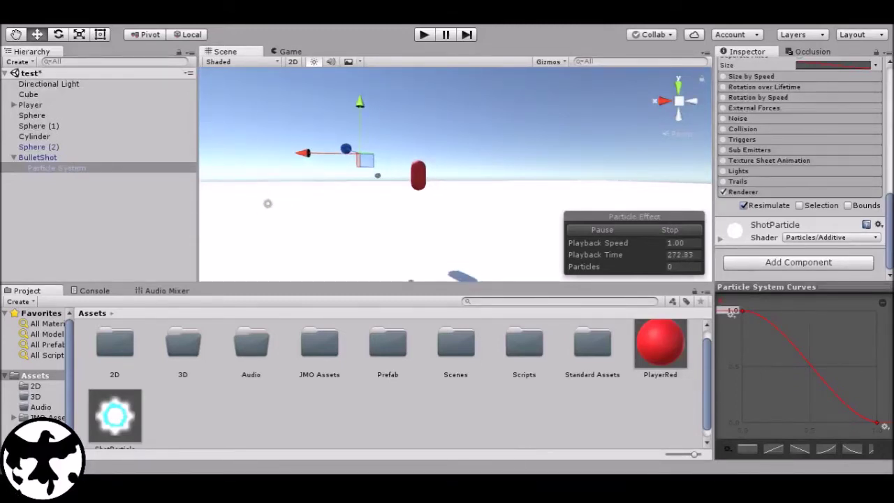